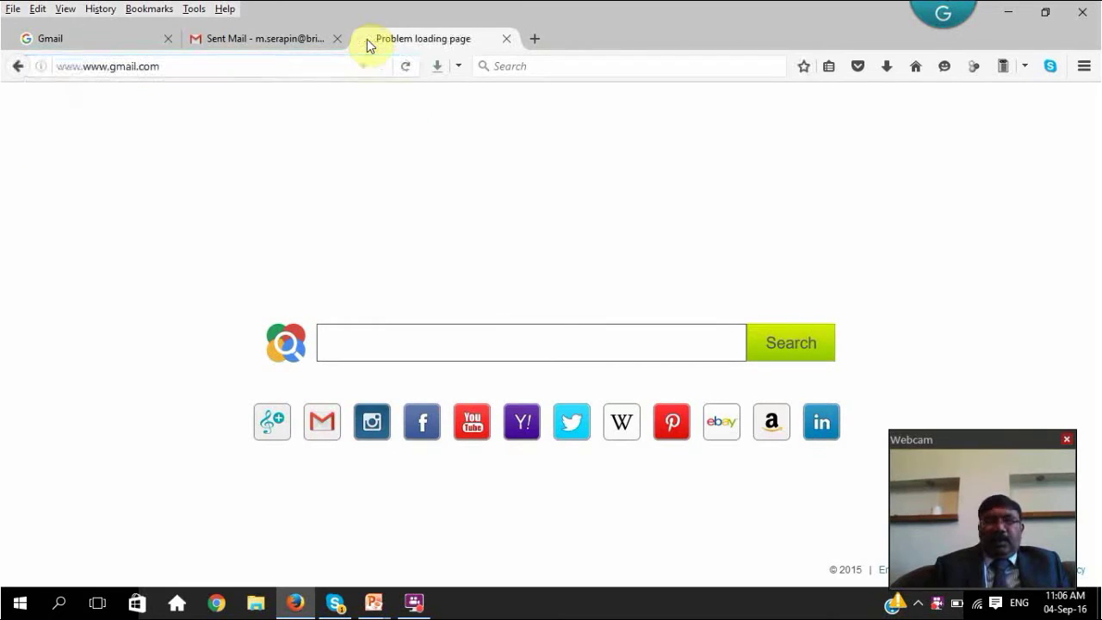
Step: Go to the open Gmail sign-in page, continue with the prefilled e-mail address, and clear the prefilled password
left_click(97, 39)
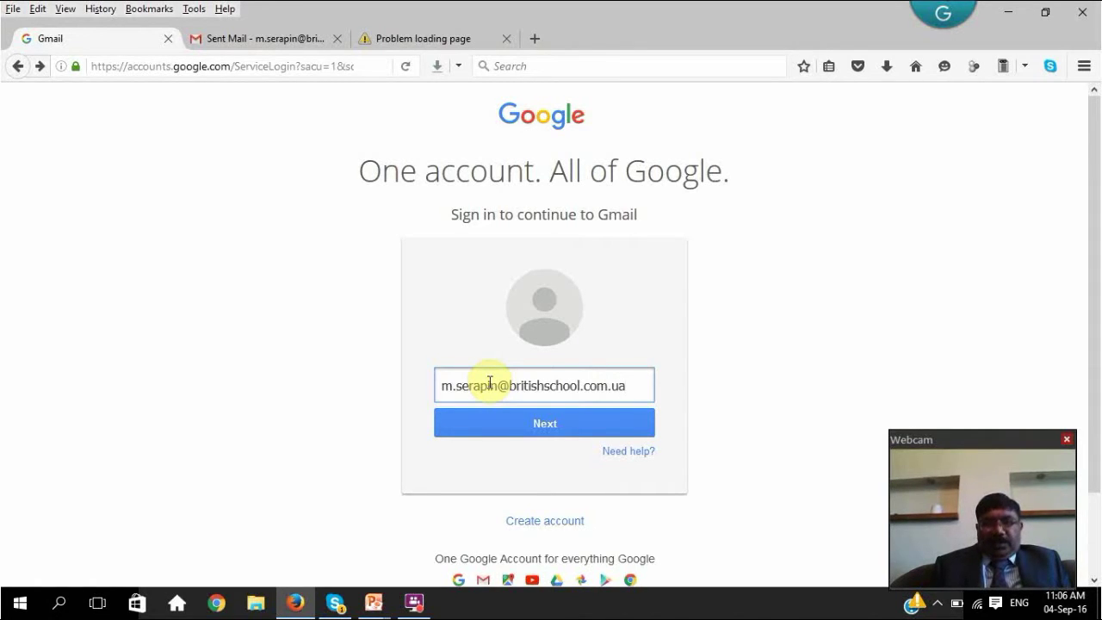
left_click(523, 433)
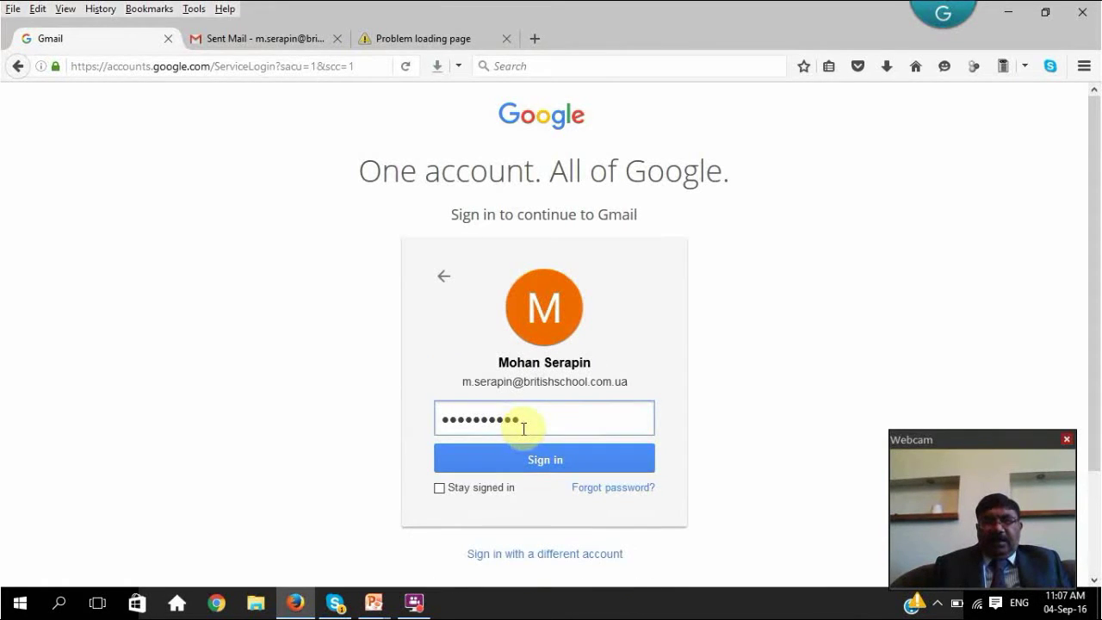
key("Delete")
key("Delete")
key("Delete")
key("Delete")
key("Delete")
key("Delete")
key("Delete")
key("Delete")
key("Delete")
key("Delete")
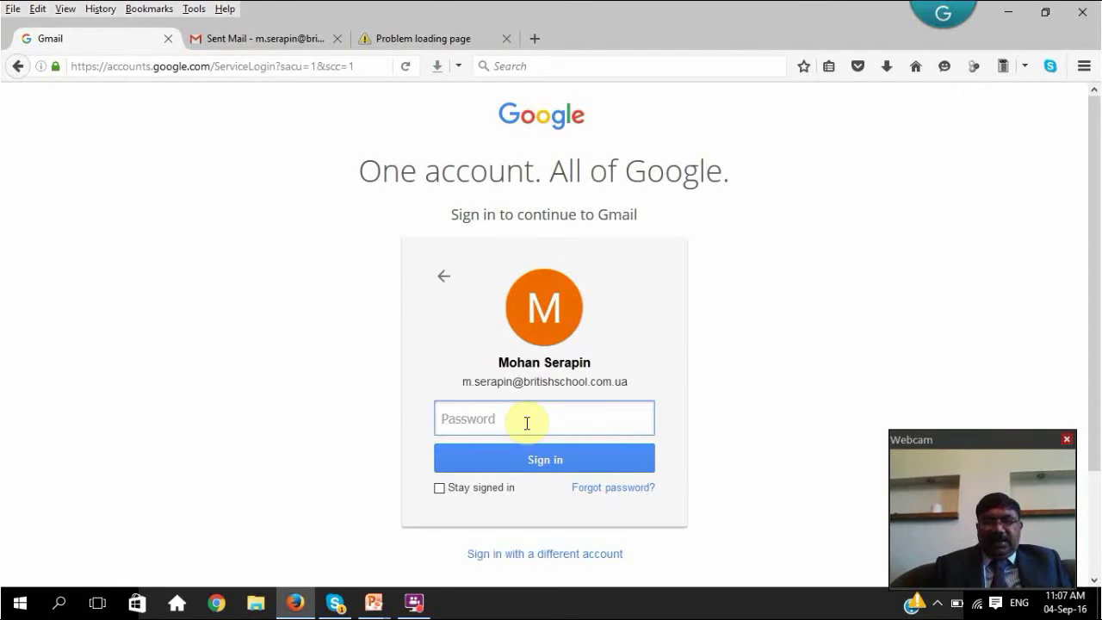
Step: Enter the account password and sign in to Gmail
type("•")
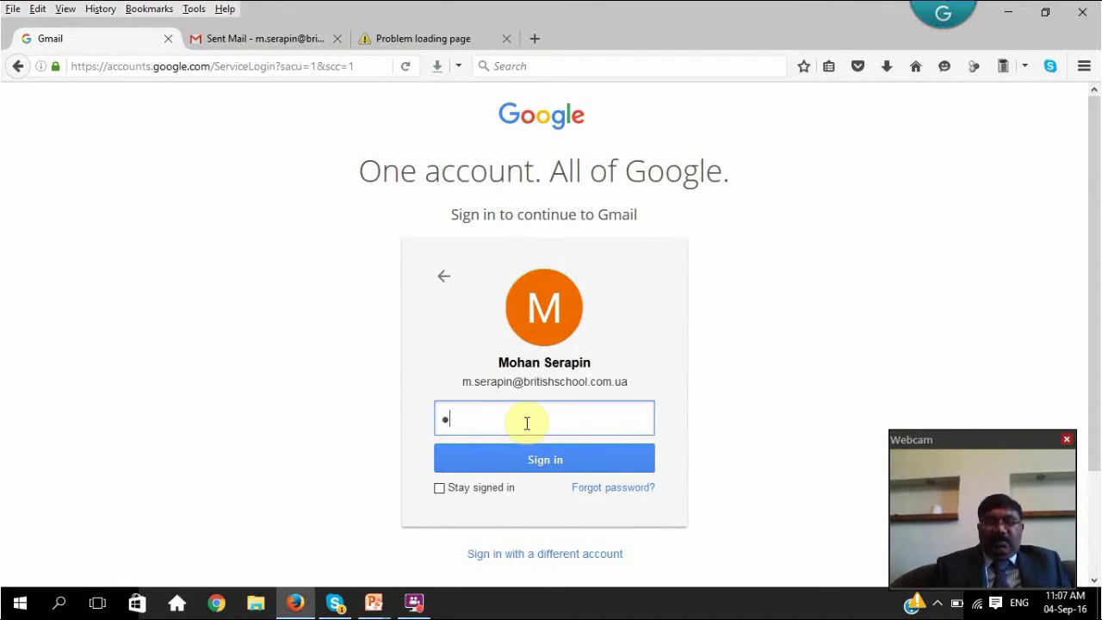
type("•••")
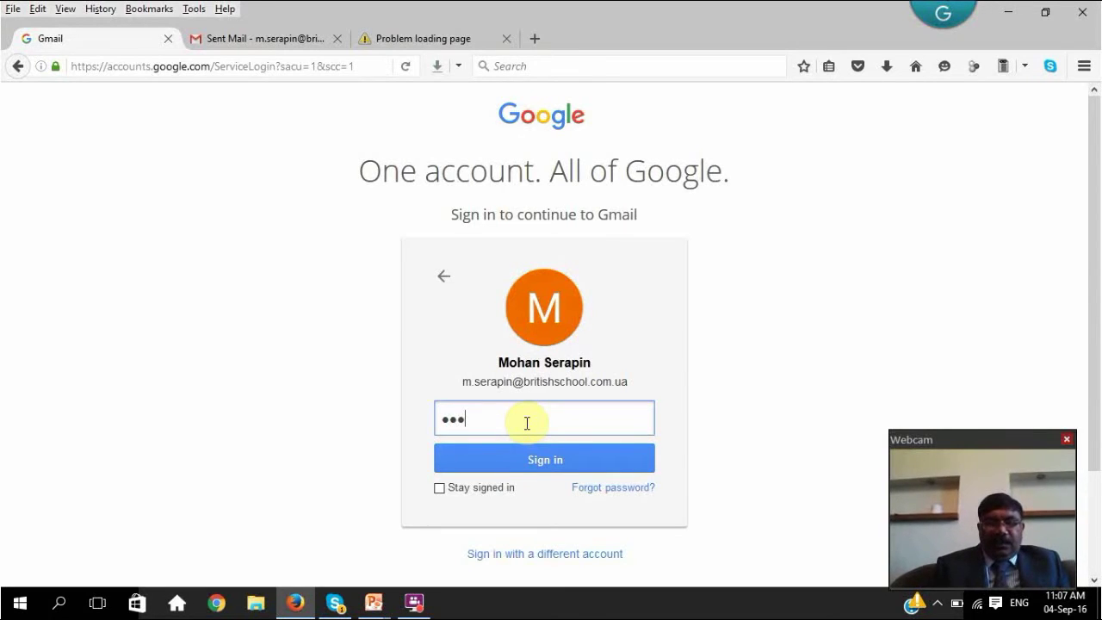
type("••••")
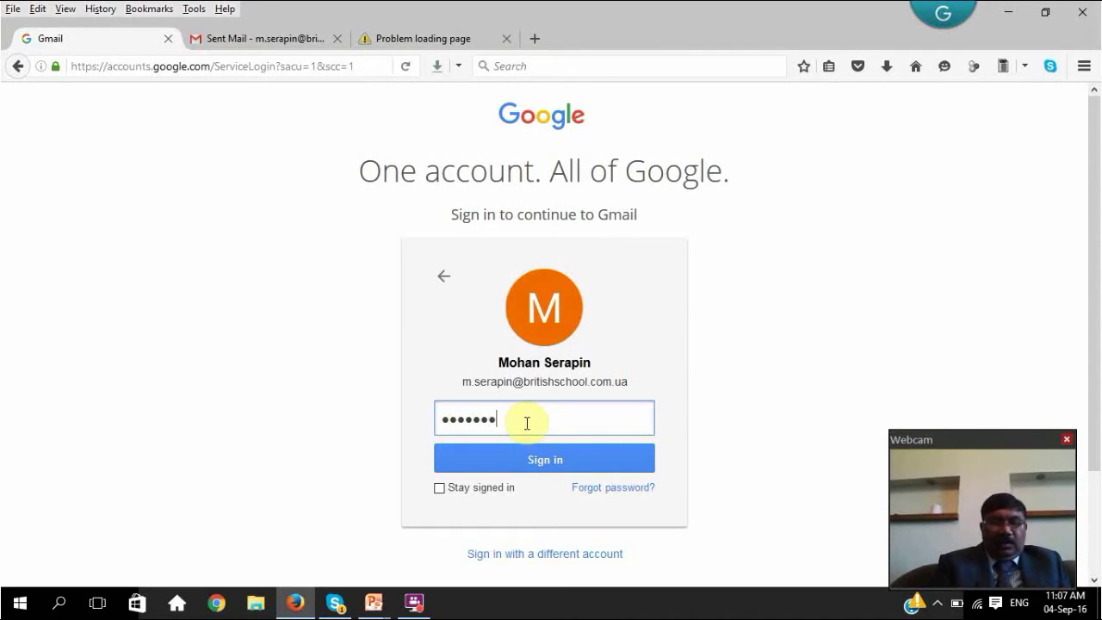
left_click(540, 460)
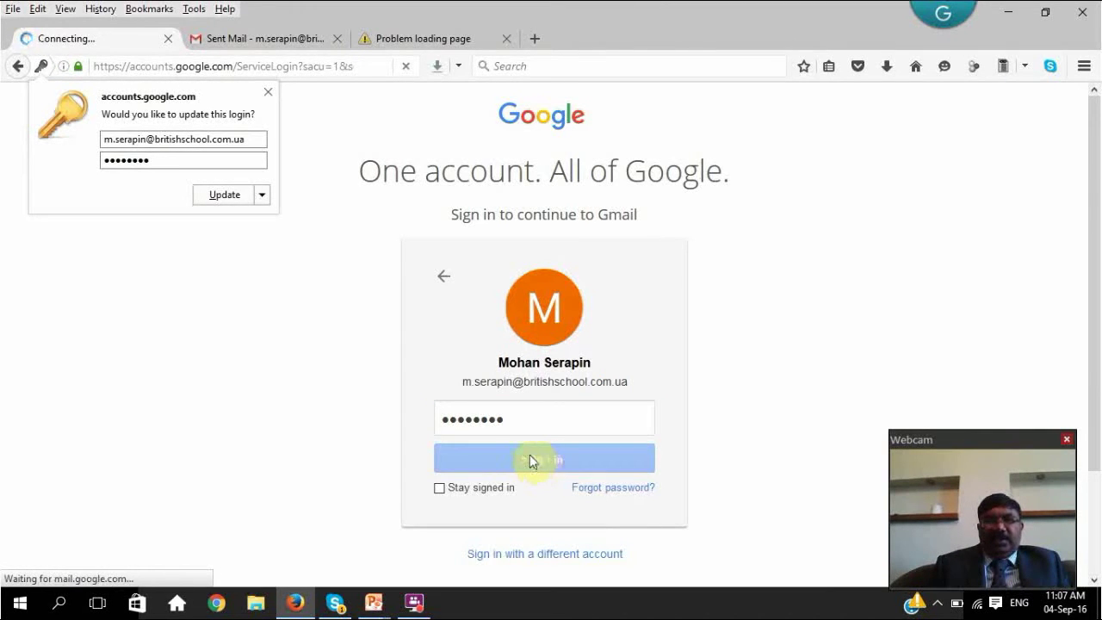
Step: Switch from the Sent Mail view to the inbox and look through the chat contacts list
left_click(295, 43)
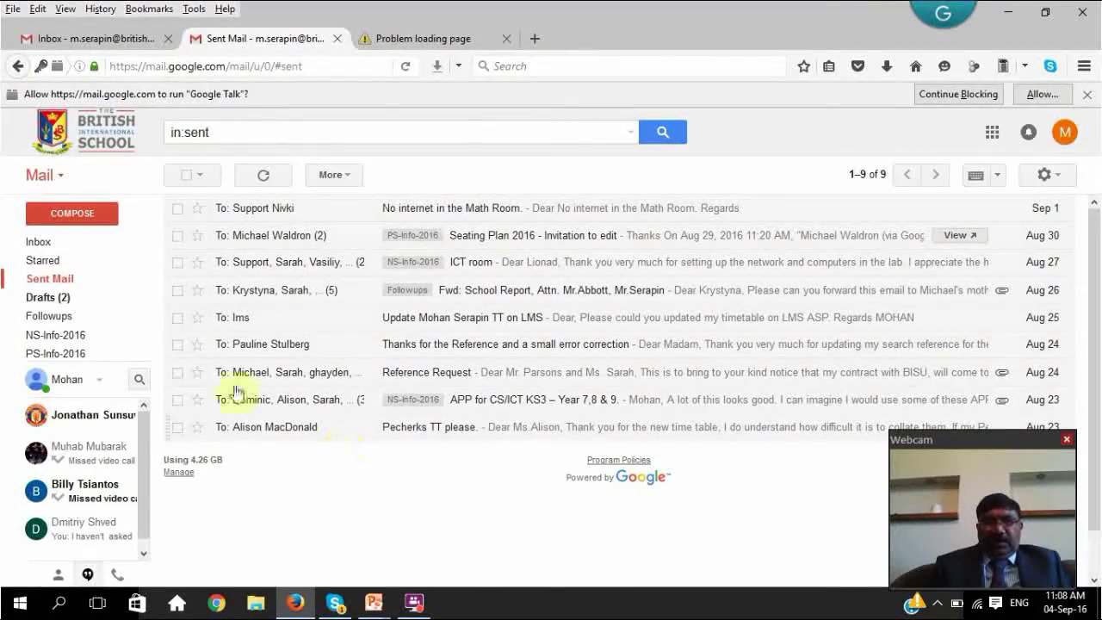
left_click(61, 183)
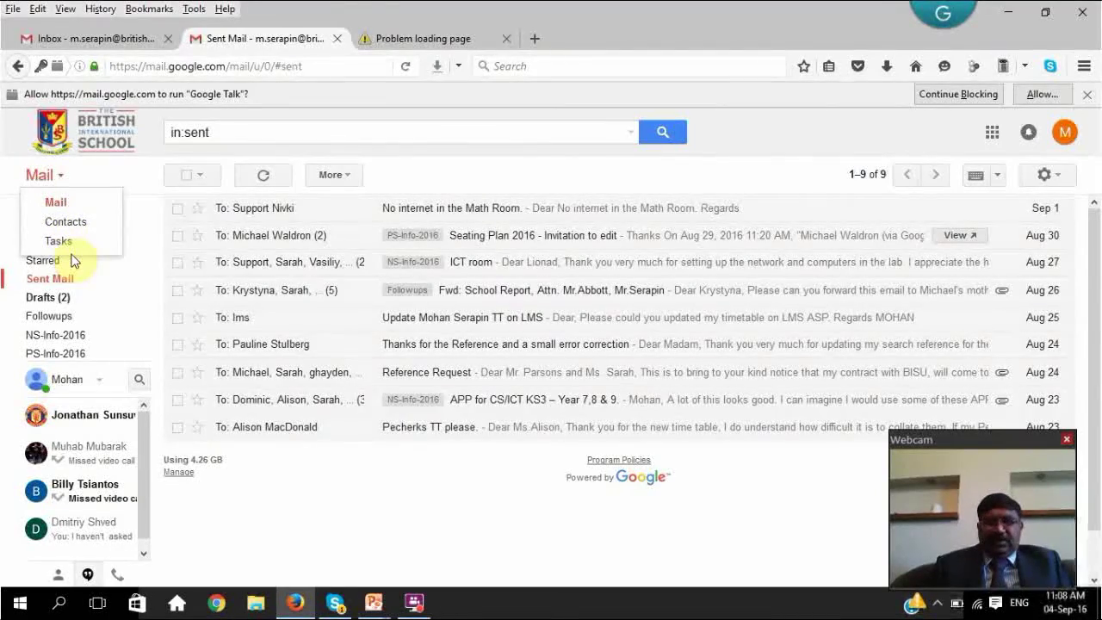
left_click(70, 203)
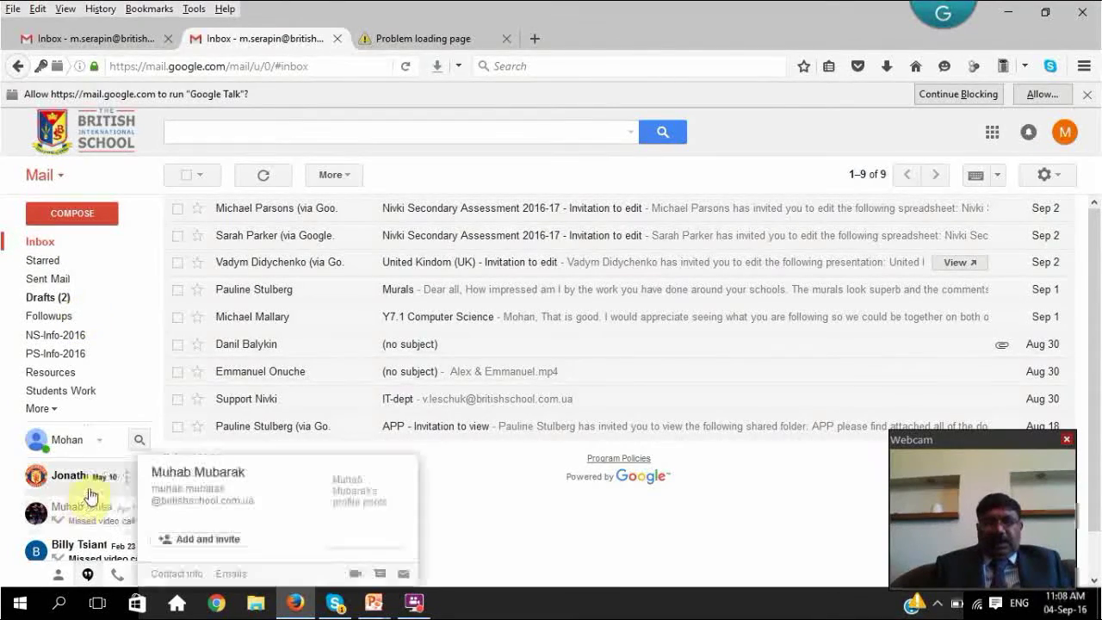
mouse_move(140, 482)
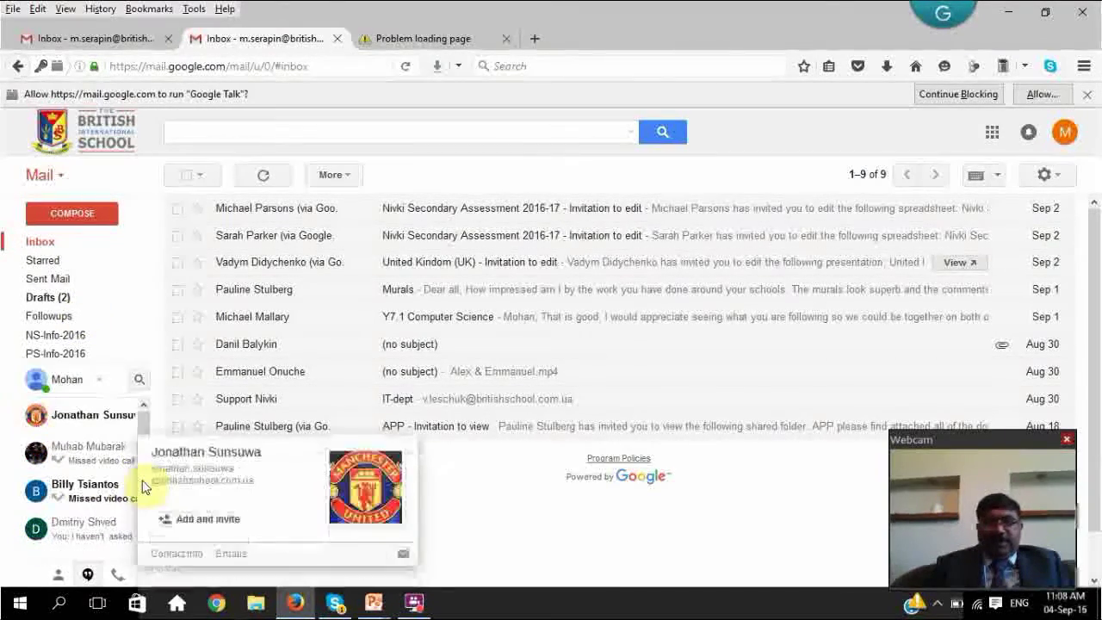
scroll(145, 470, "down", 1)
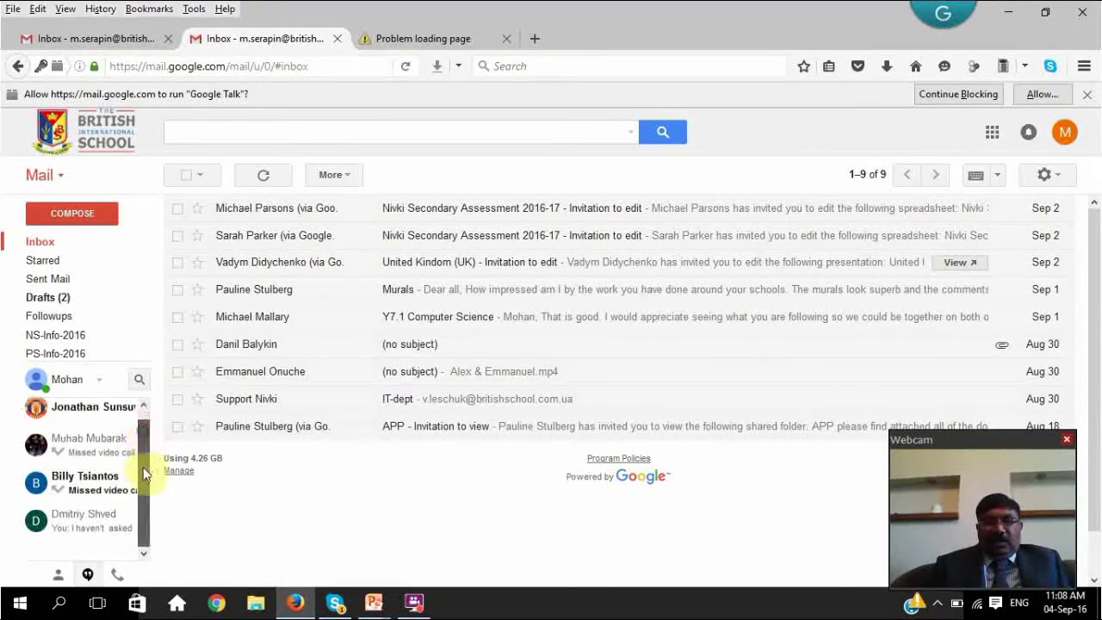
scroll(143, 448, "up", 1)
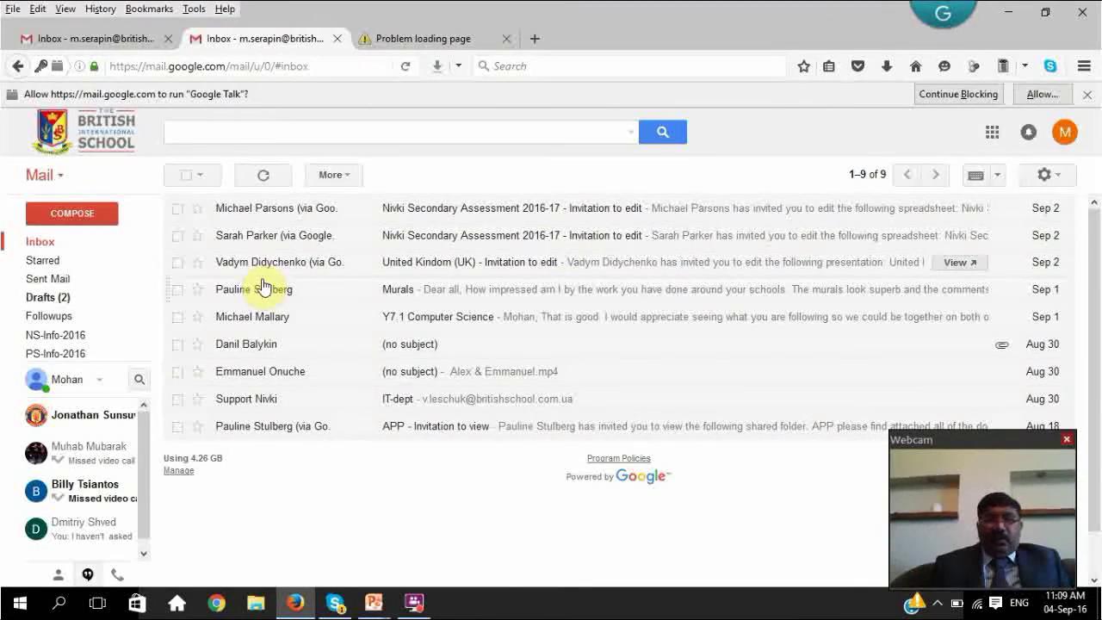
Step: Compose a new message and begin its body with the salutation "Dear Sir," followed by a blank line
left_click(64, 217)
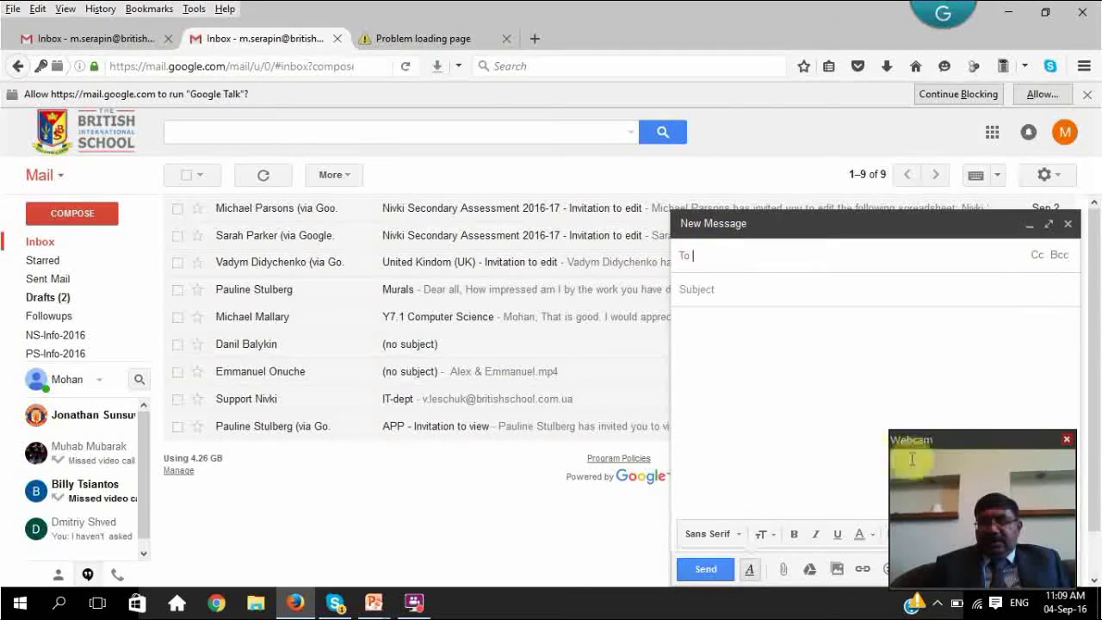
left_click_drag(976, 441, 520, 437)
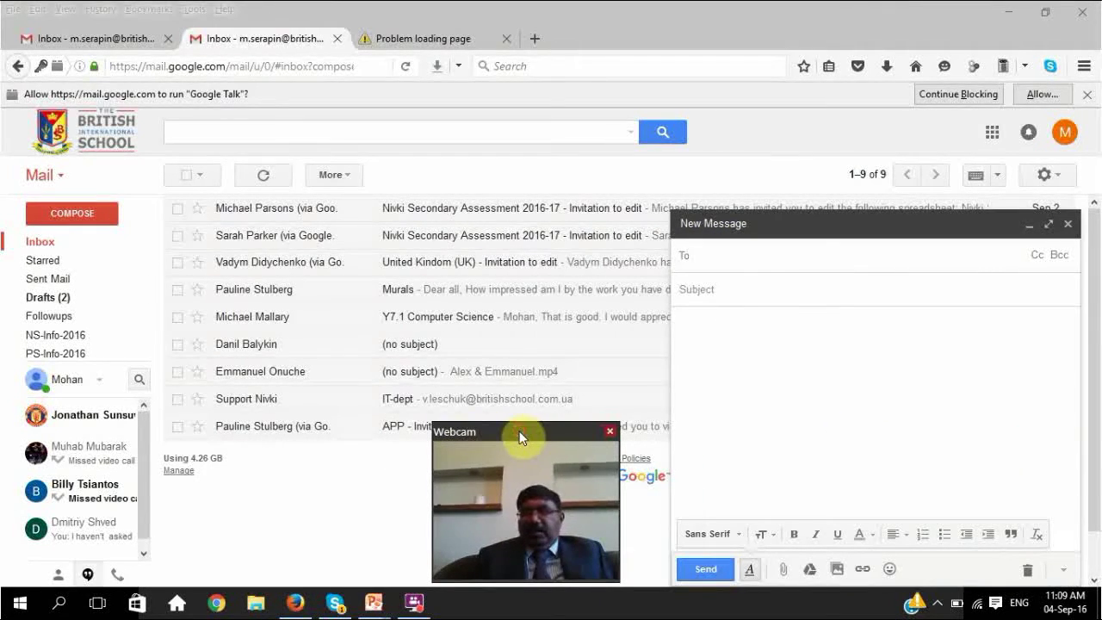
left_click(769, 332)
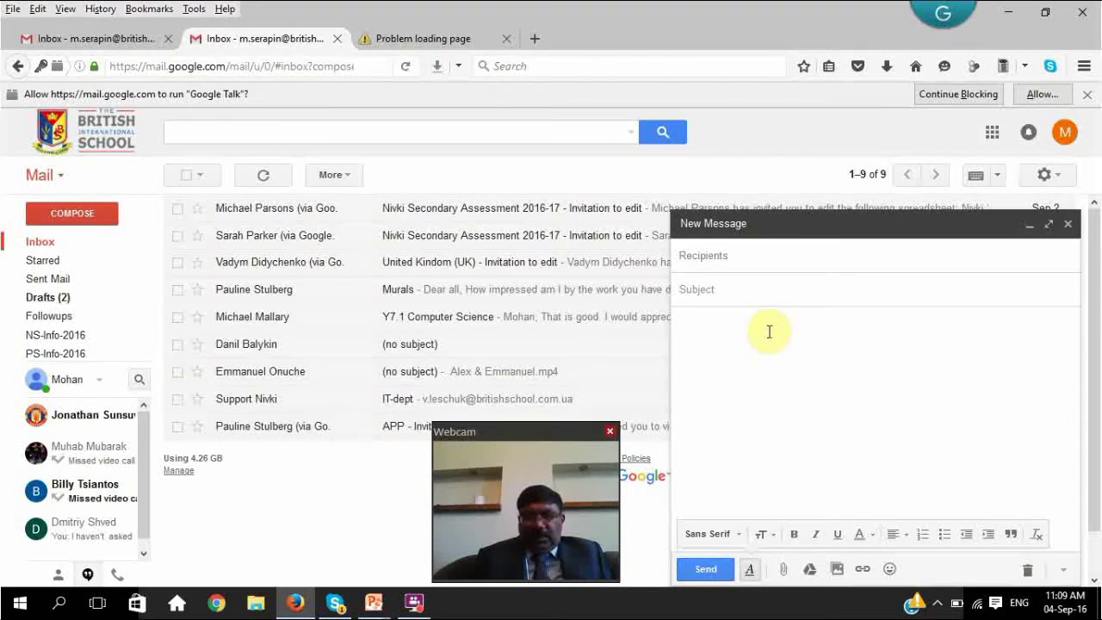
type("Dear S")
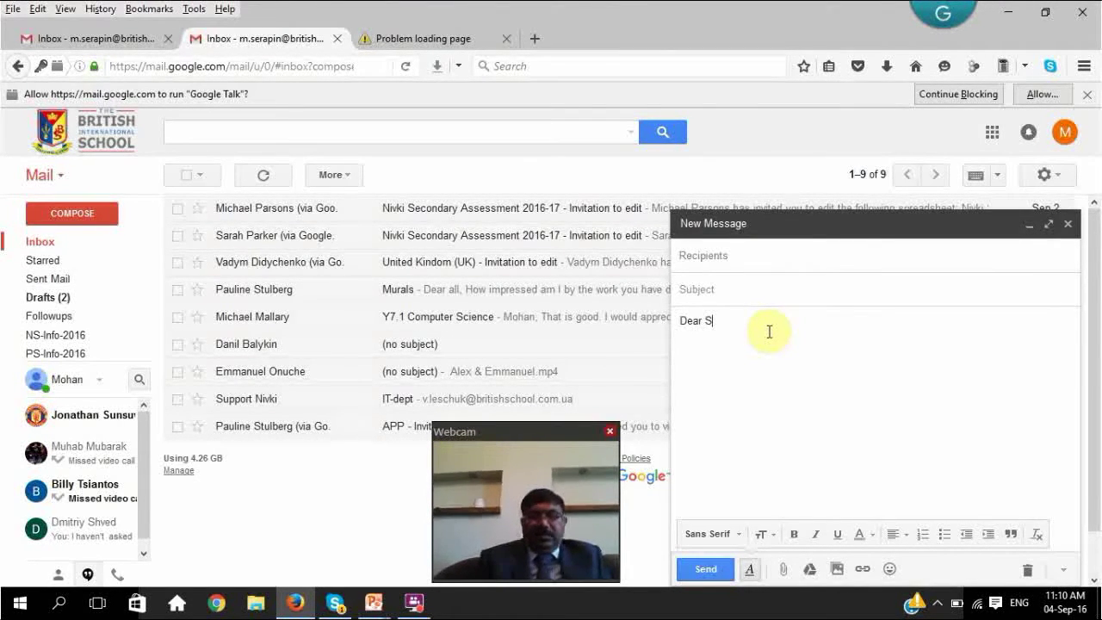
type("ir,")
key("Return")
key("Return")
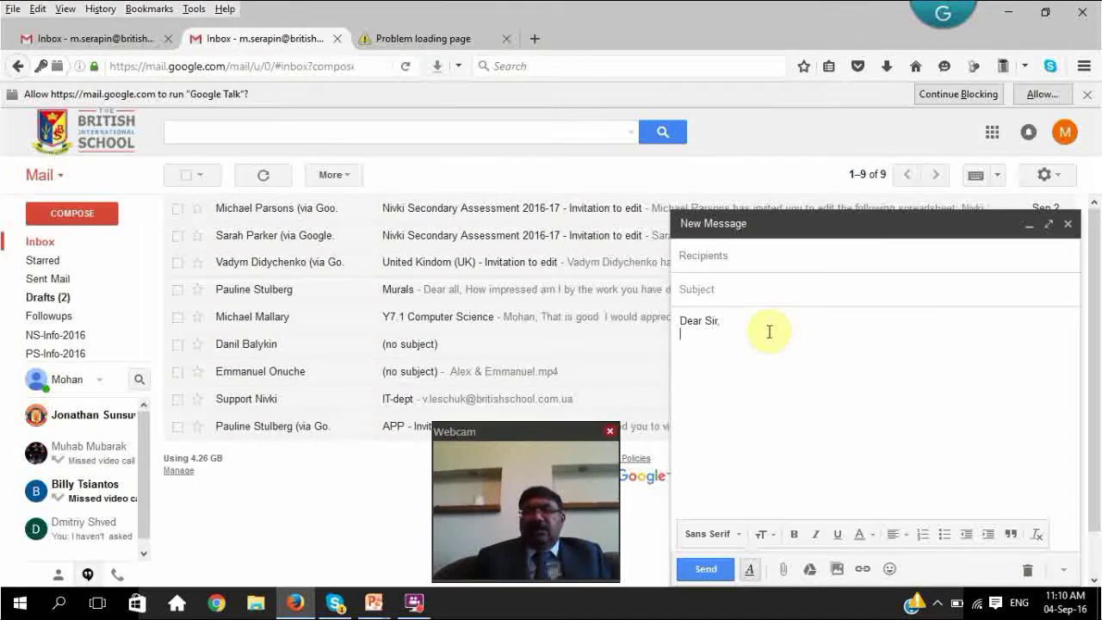
Step: Write the opening sentence "This is with reference to your, assignment dated 1st sept 2016." in the message body
type("This is  with  ")
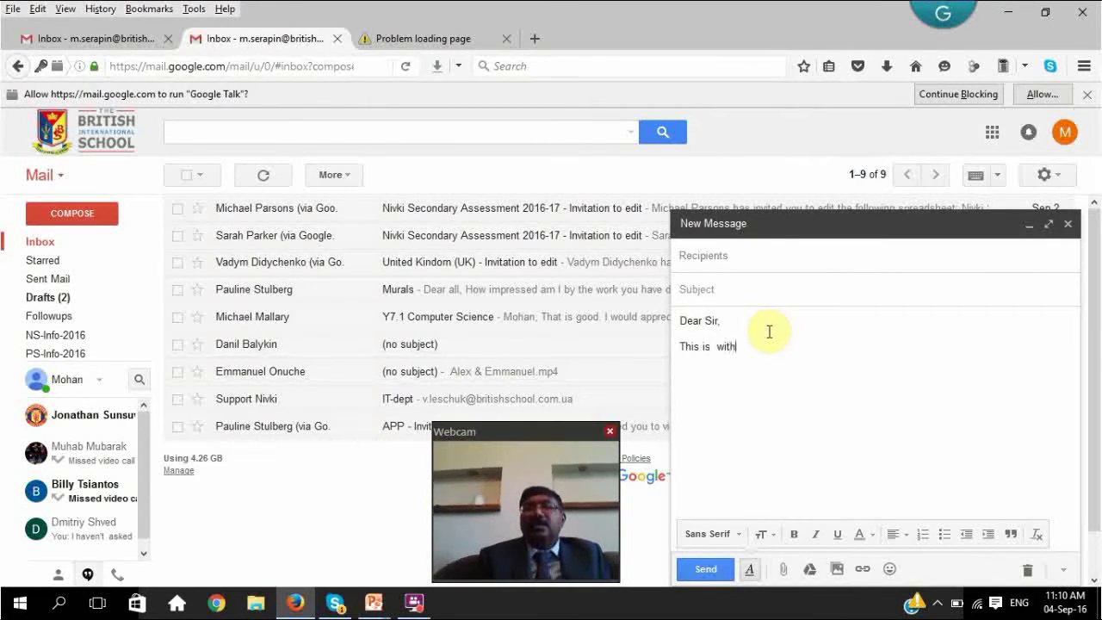
type("reference to your")
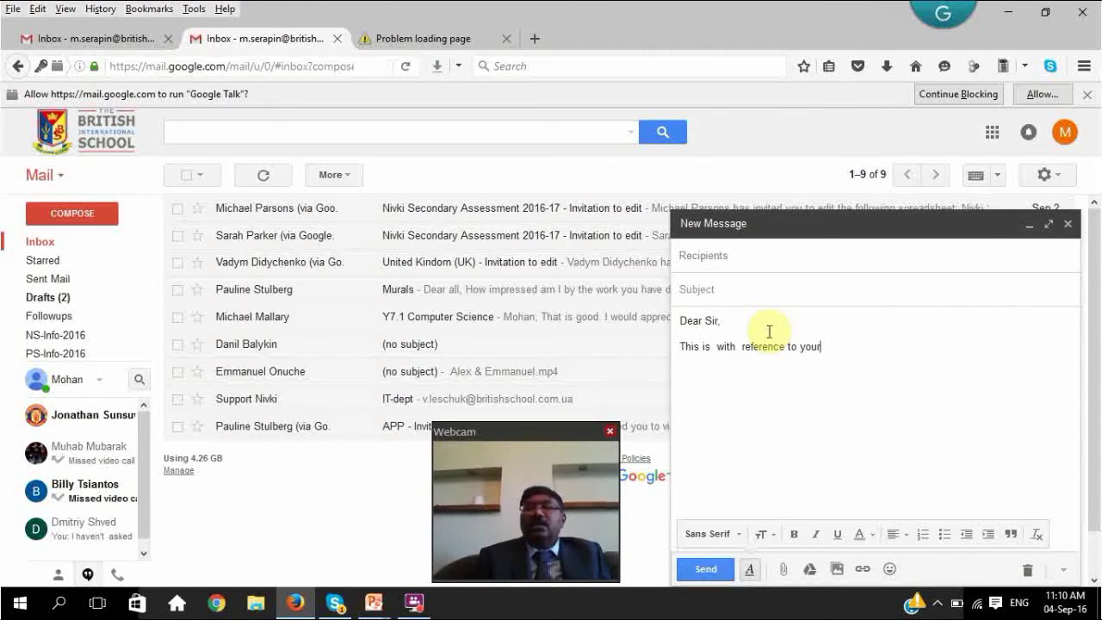
type(", assignment dated")
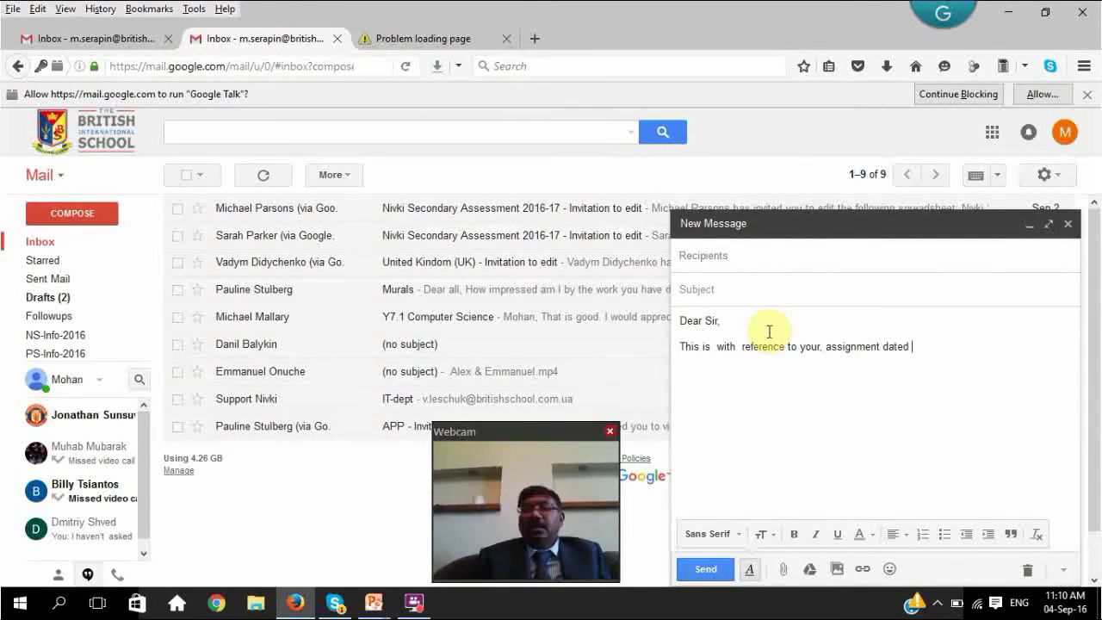
type(" 1st sept 2016")
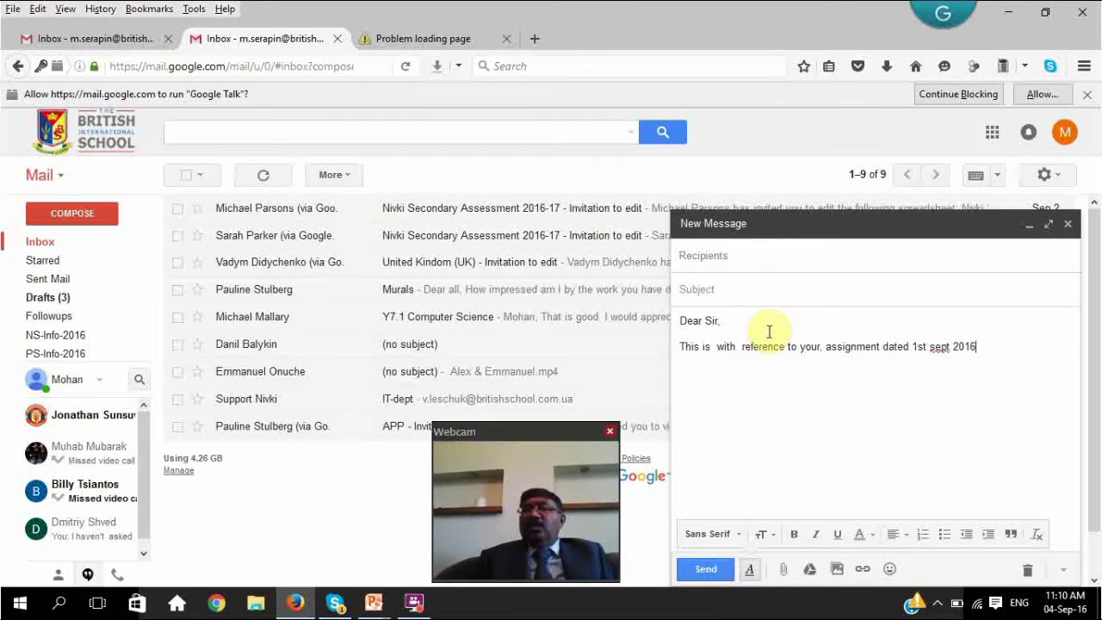
type(".")
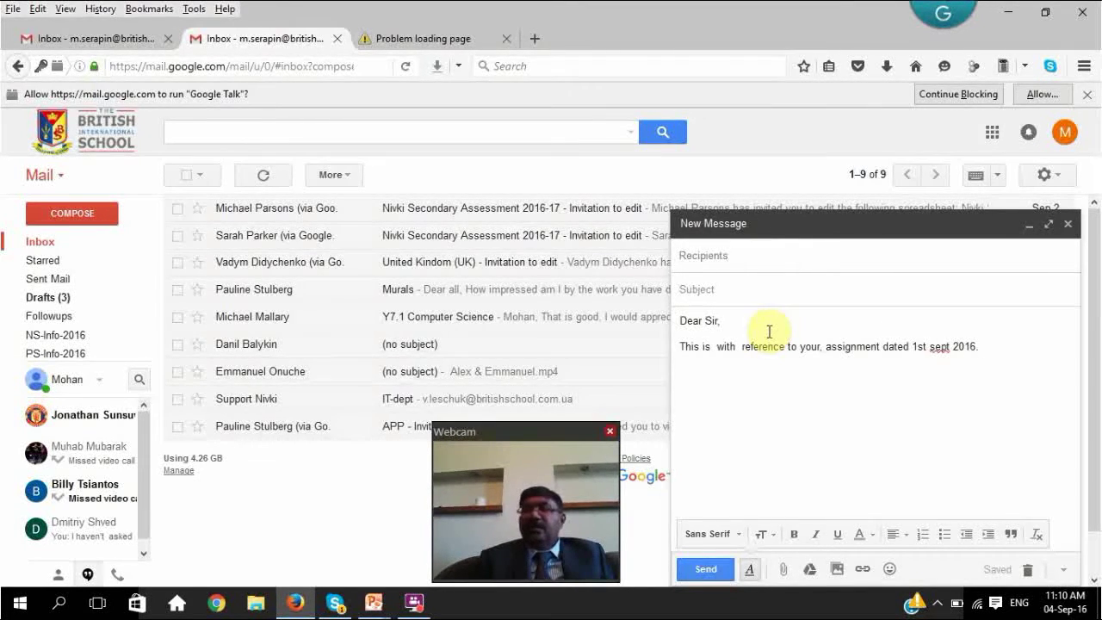
Step: Add the line "Please see the attachment." and close the message with "Regards" and the sender's first name
key("Return")
type("Please s")
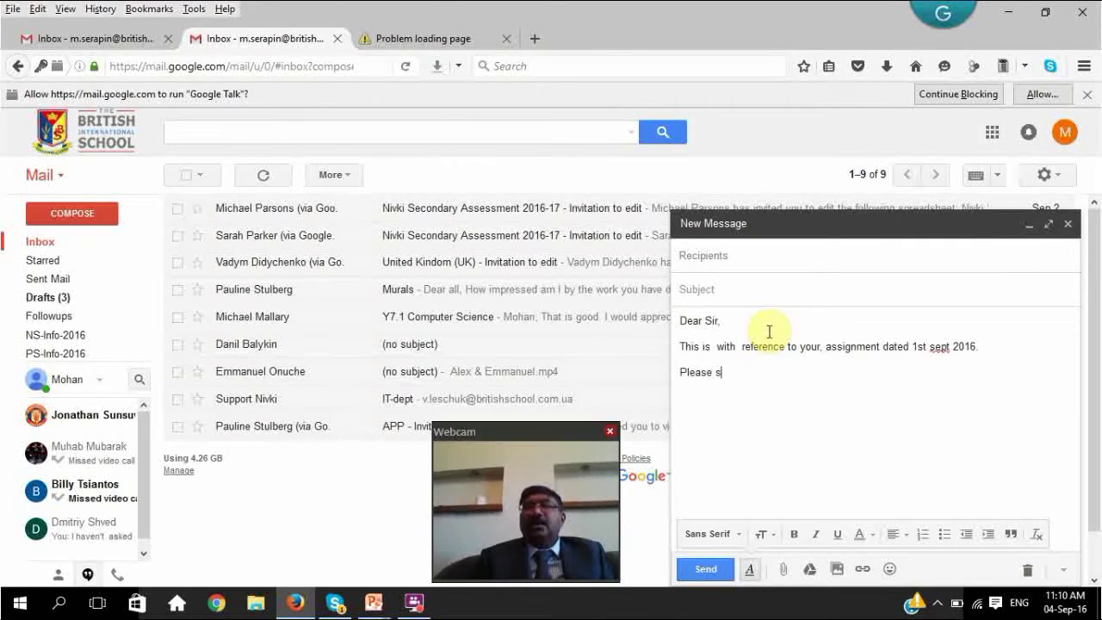
type("ee the sattachment.")
key("Return")
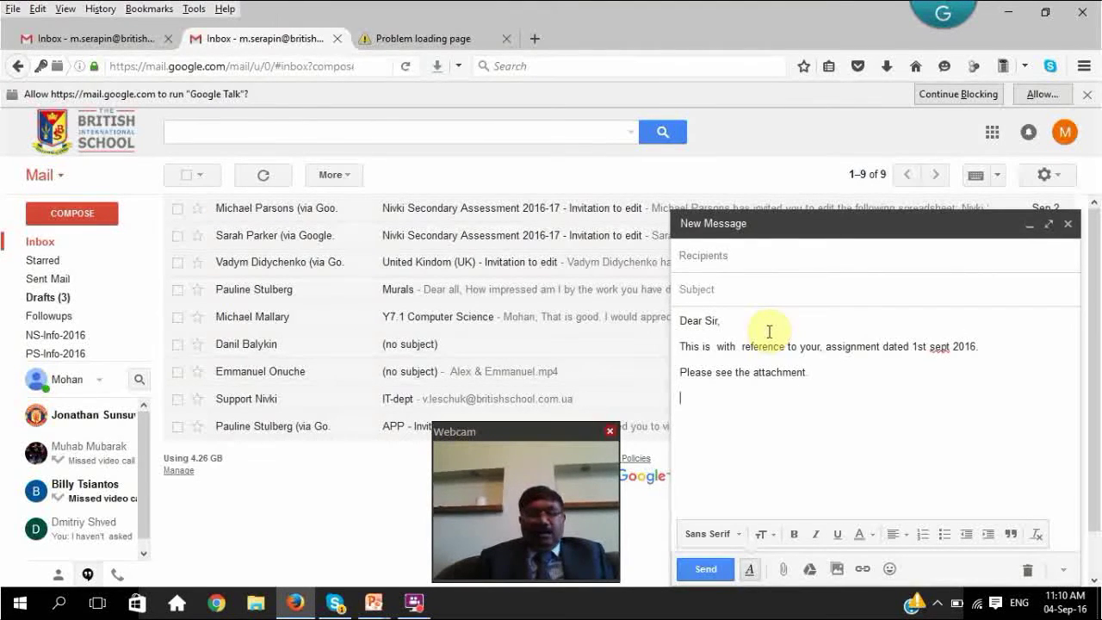
type("Regards")
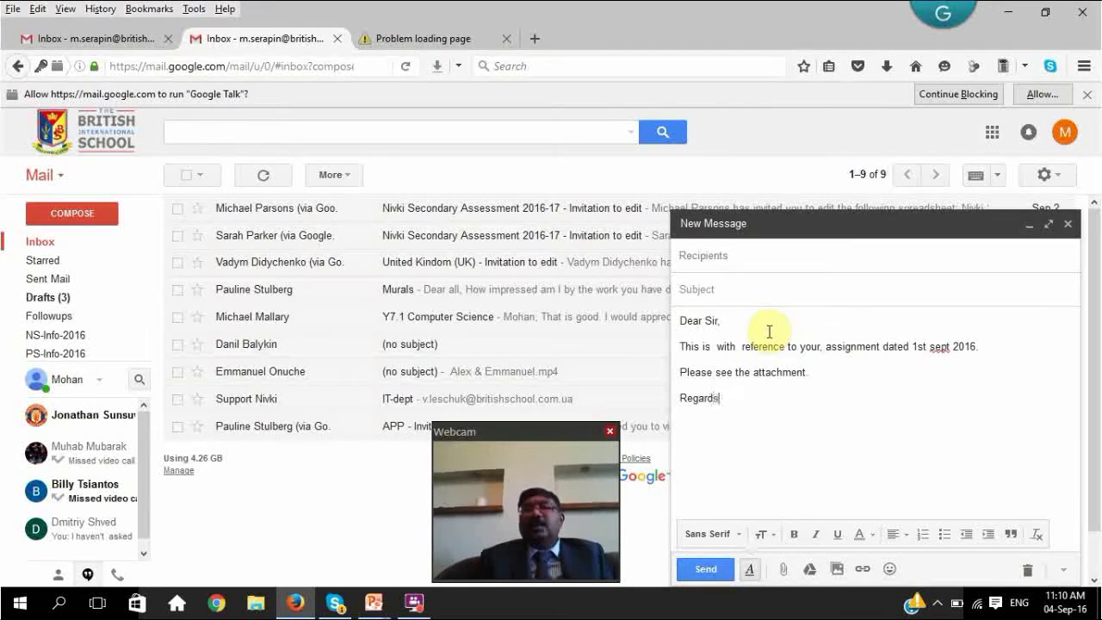
key("Return")
key("Return")
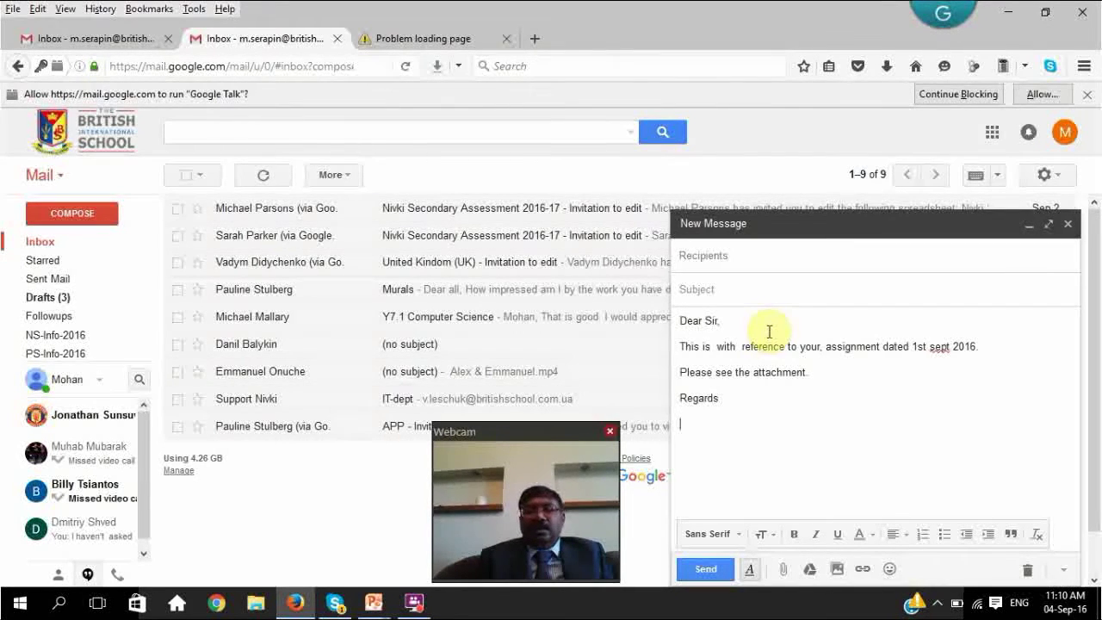
type("Rohit")
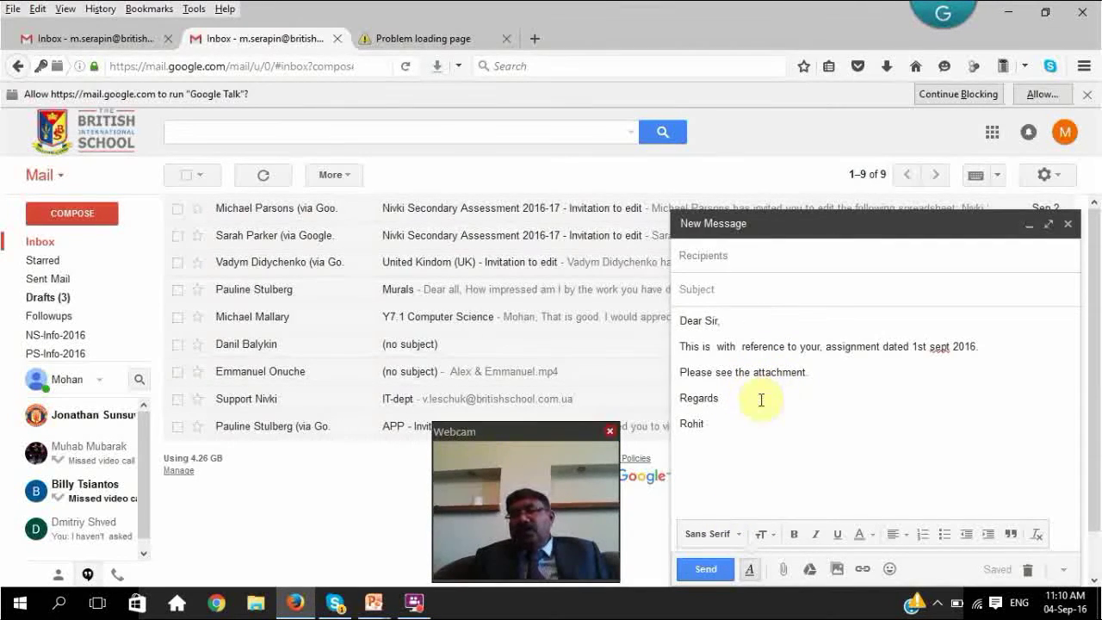
Step: Select the whole message body, try the Georgia font on it, and set the font to Comic Sans MS
left_click_drag(715, 428, 671, 328)
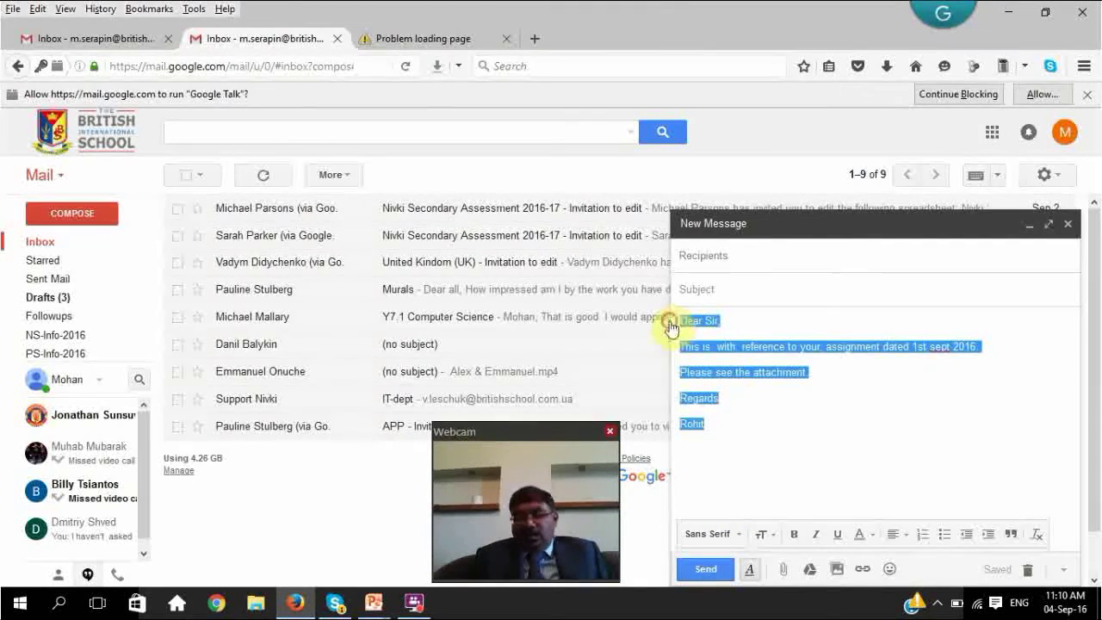
left_click(776, 457)
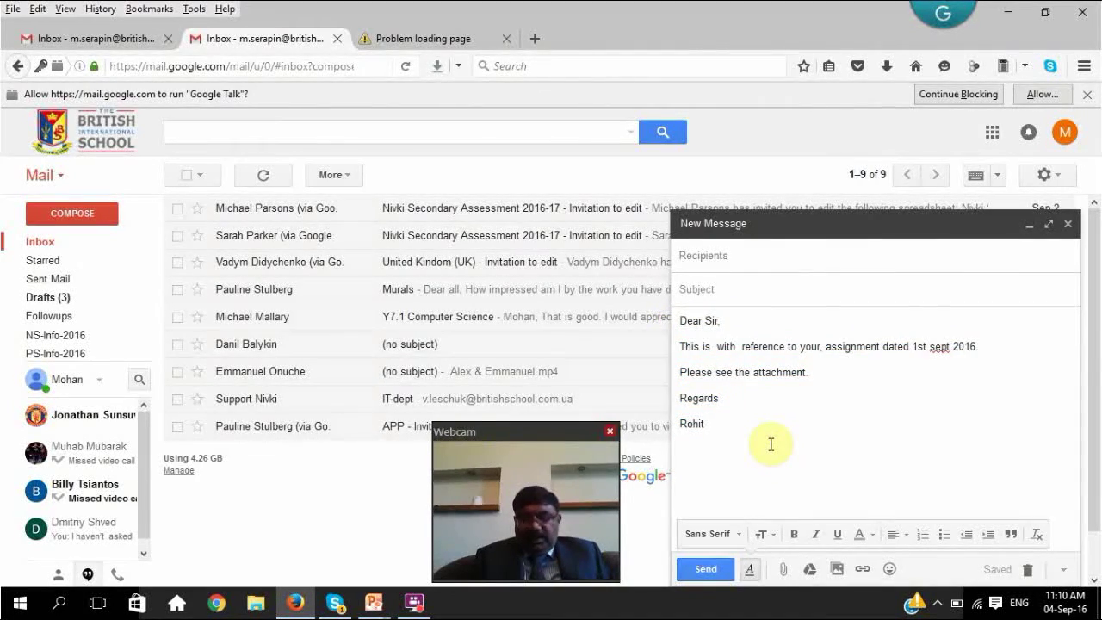
left_click(750, 426)
left_click_drag(719, 420, 678, 323)
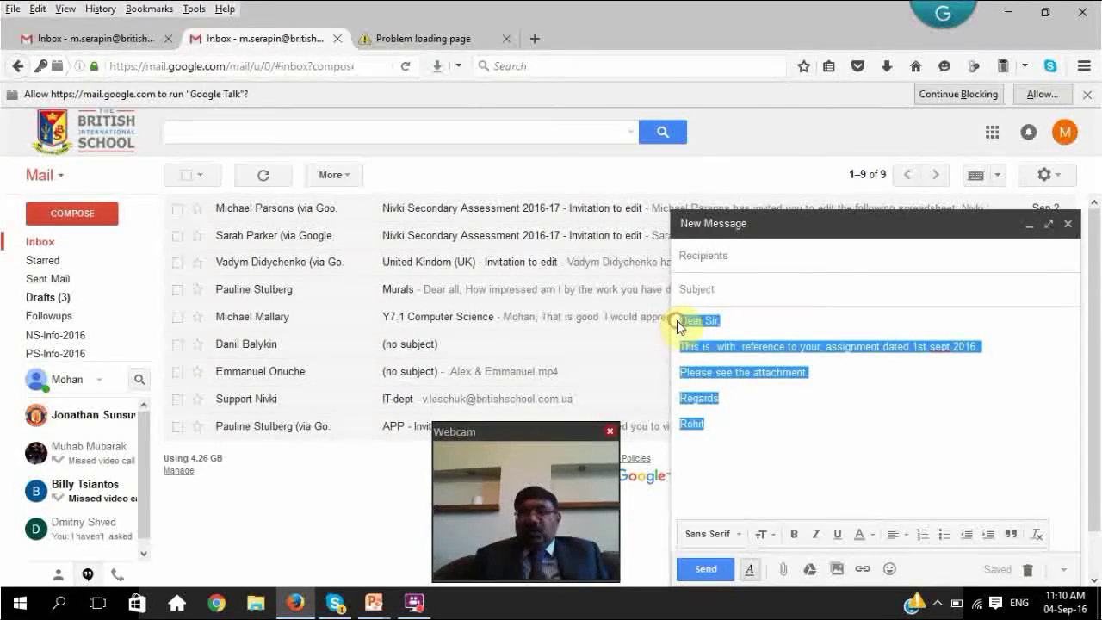
left_click(737, 534)
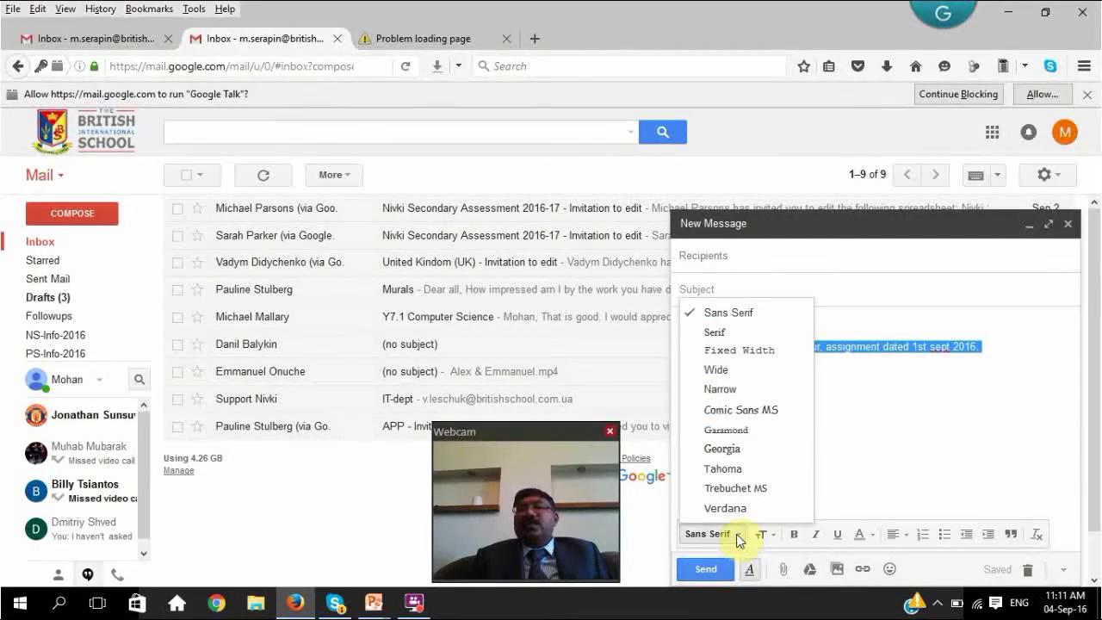
left_click(743, 453)
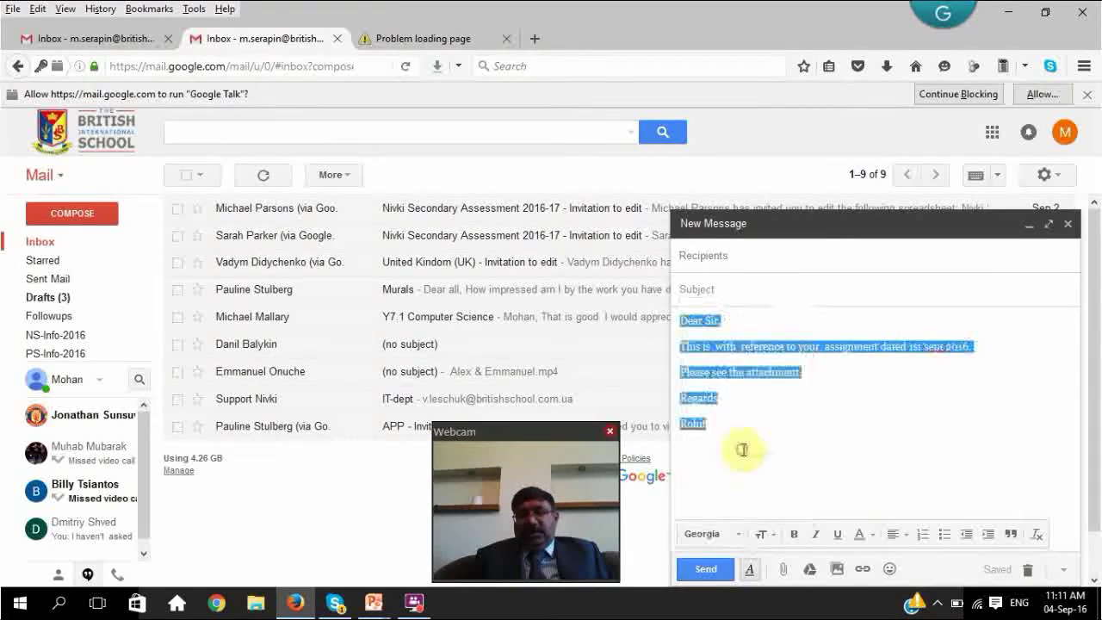
left_click(739, 535)
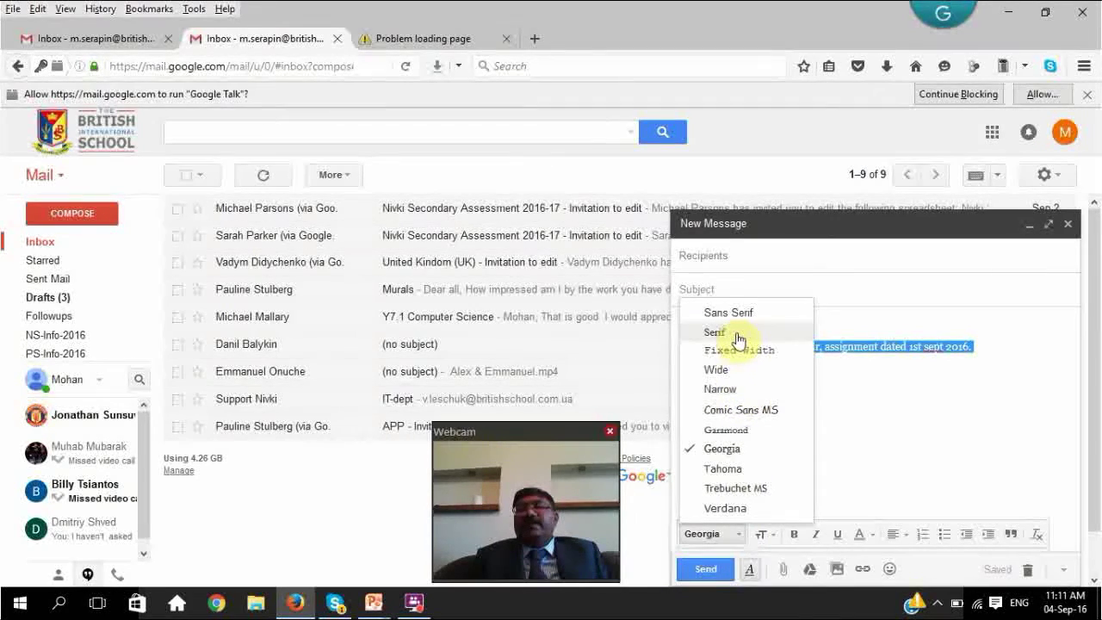
left_click(751, 411)
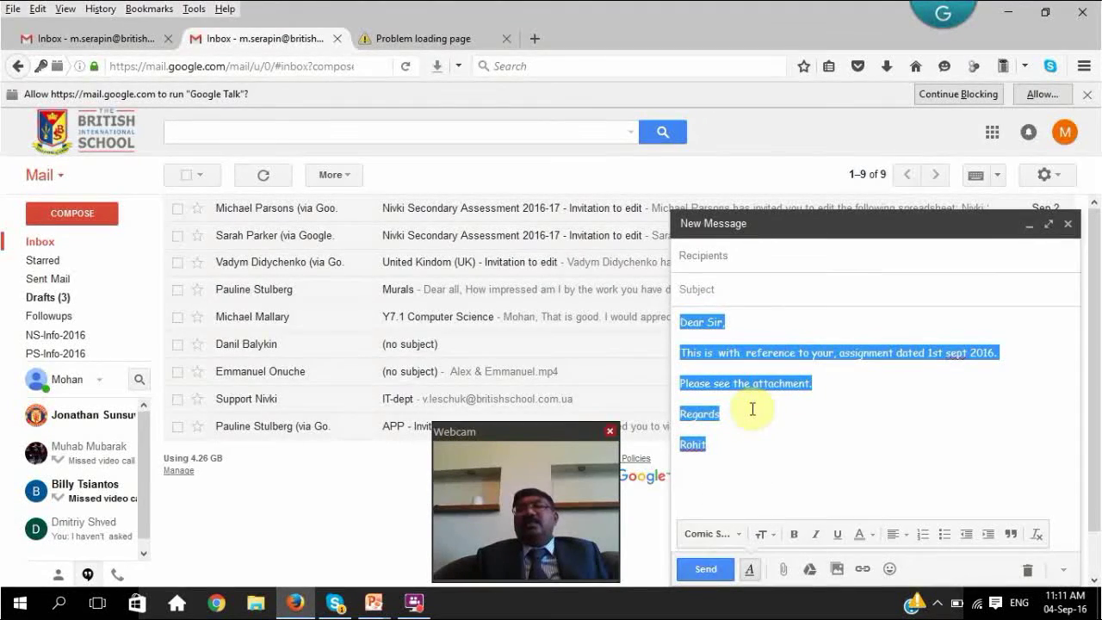
Step: Set the whole message body to Large text size and try bold on it, leaving bold off
left_click(771, 539)
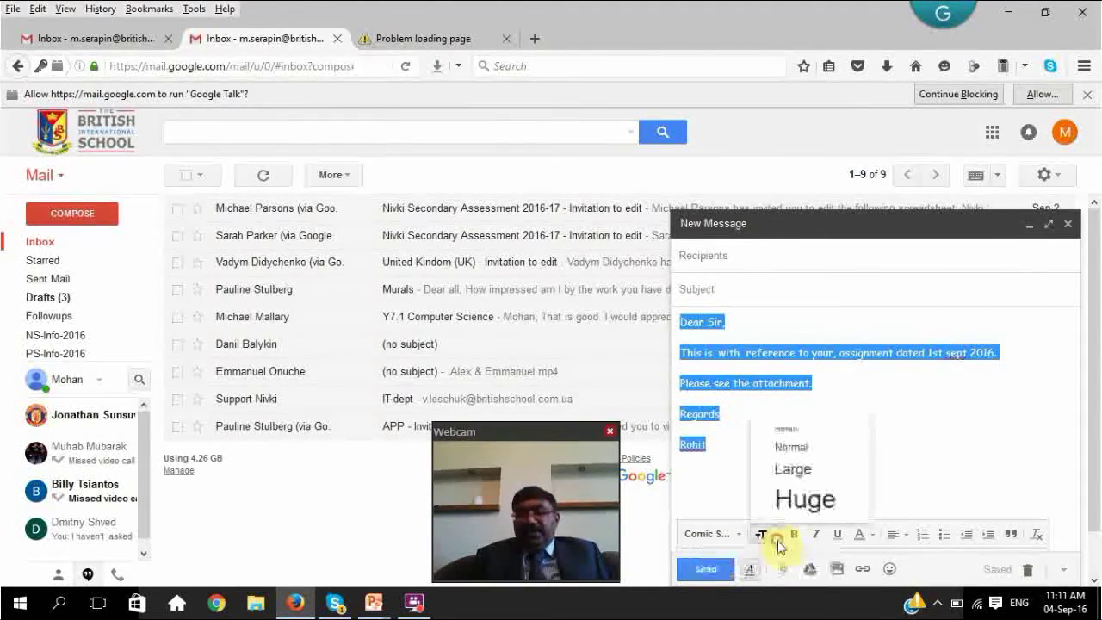
left_click(787, 468)
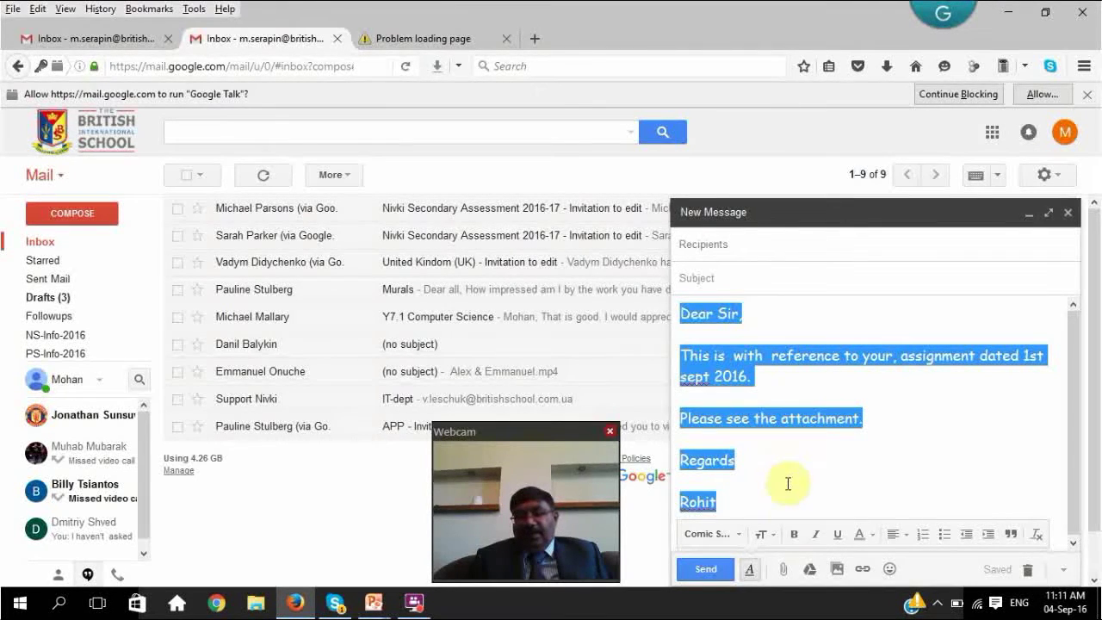
left_click(793, 538)
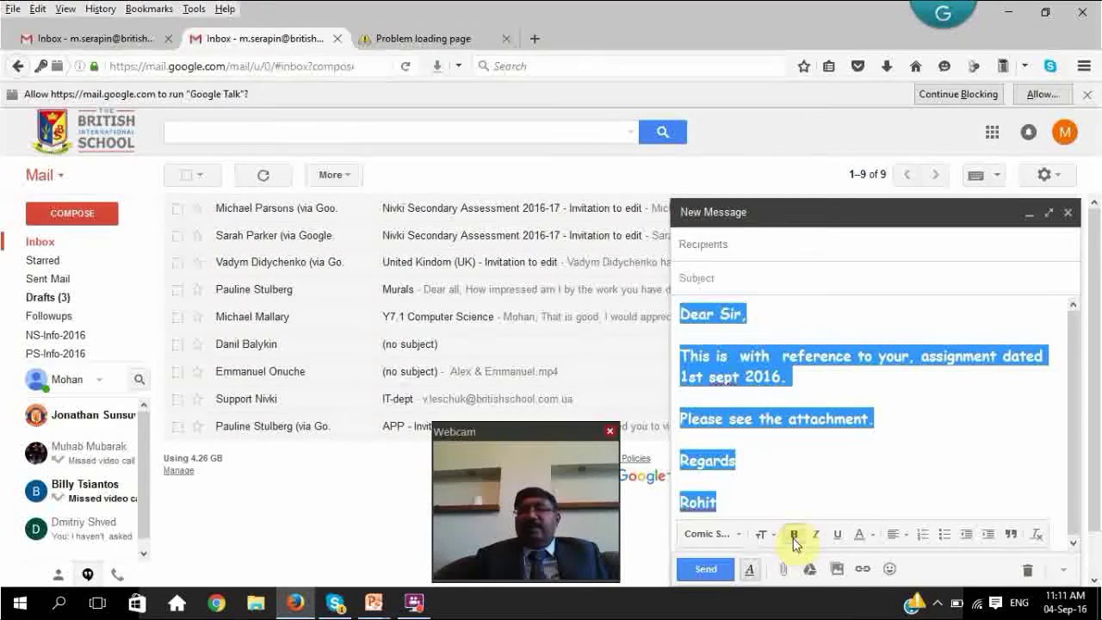
left_click(793, 538)
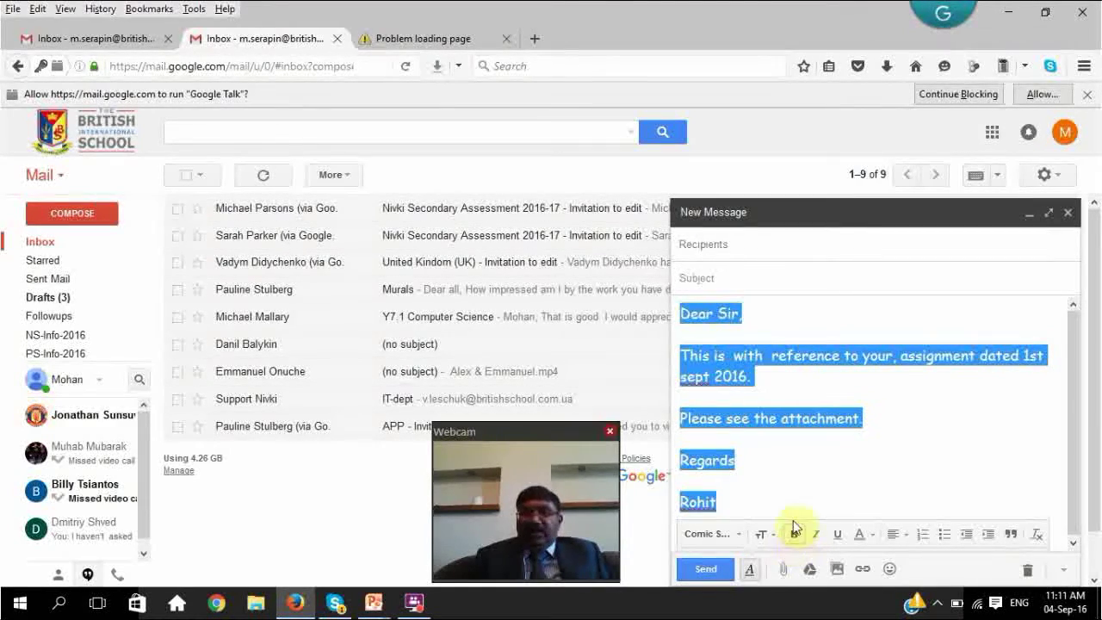
Step: Make the line "Please see the attachment." bold, italic and underlined
left_click(814, 462)
left_click_drag(865, 419, 681, 419)
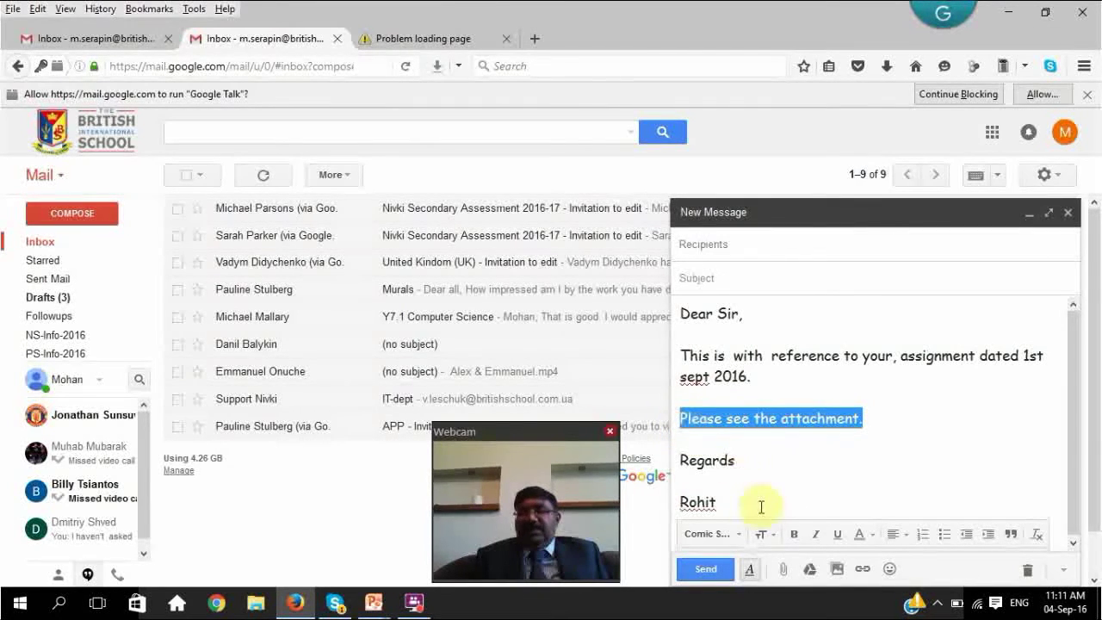
left_click(794, 535)
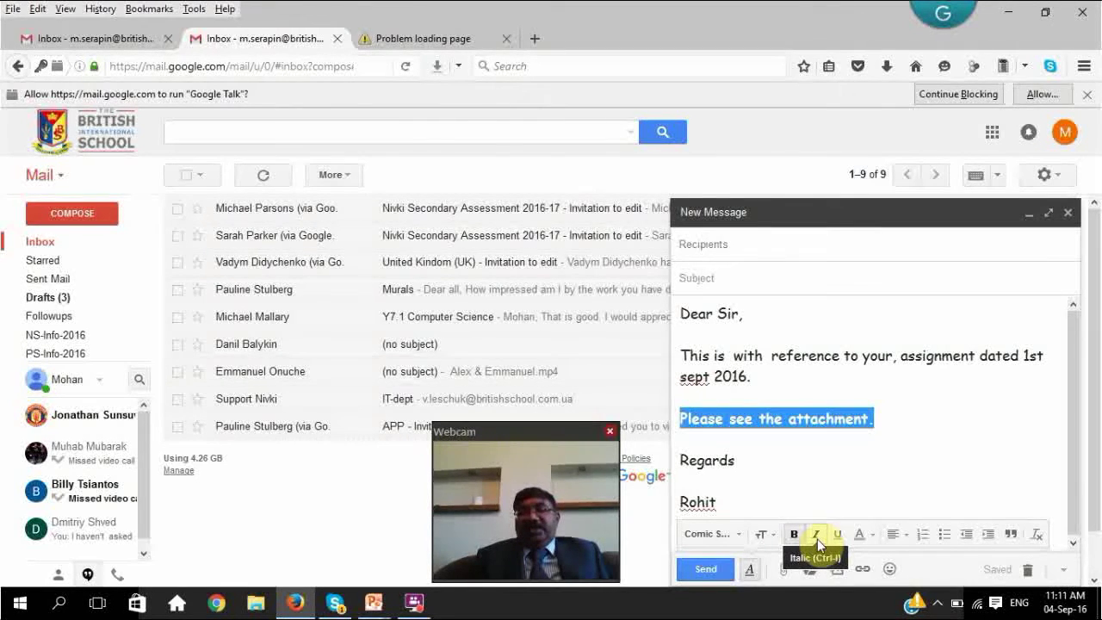
left_click(817, 539)
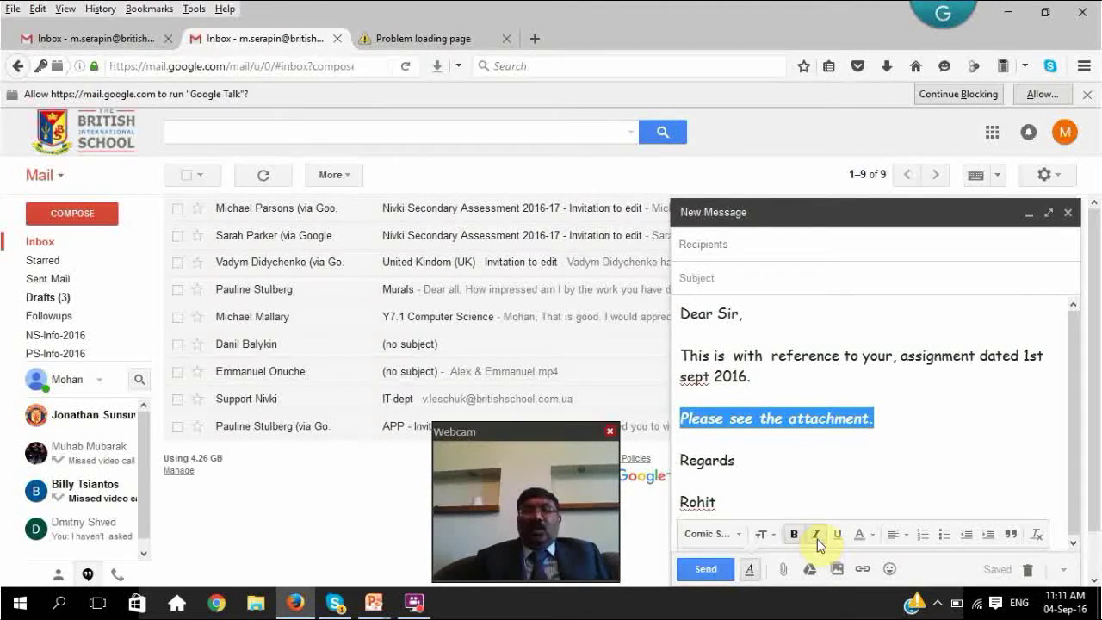
left_click(842, 535)
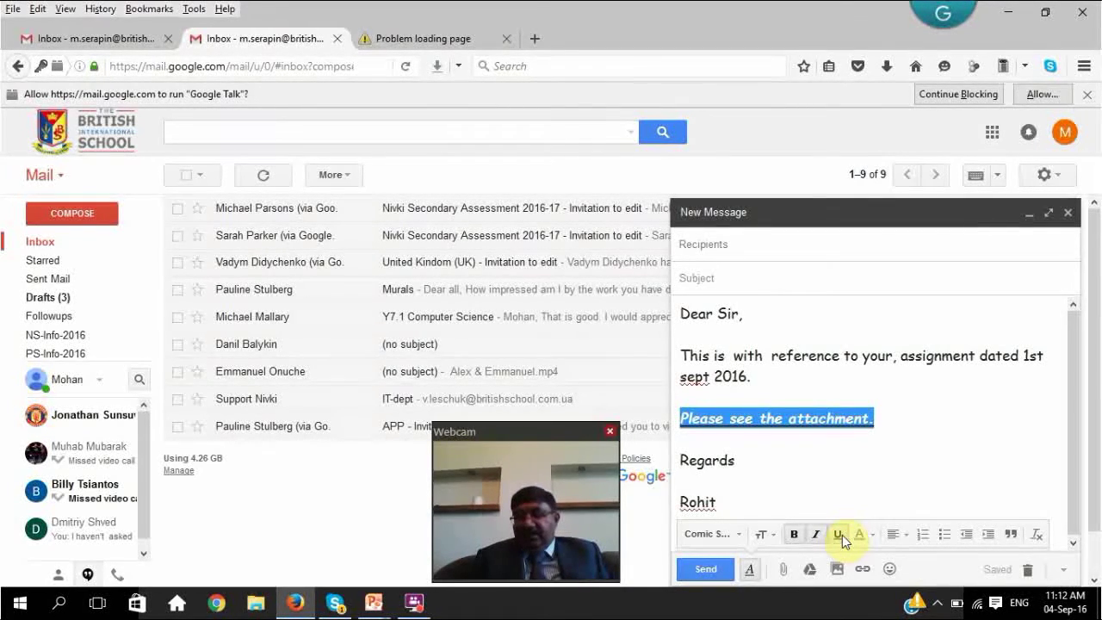
Step: Colour the text of the line "Please see the attachment." yellow and deselect it
left_click(873, 537)
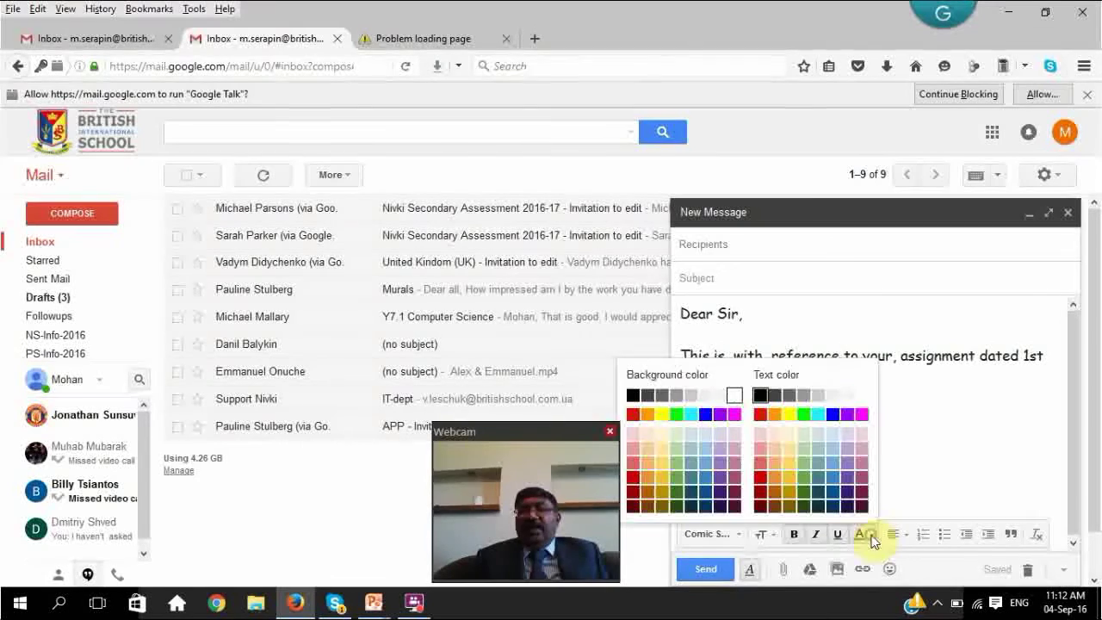
left_click(789, 420)
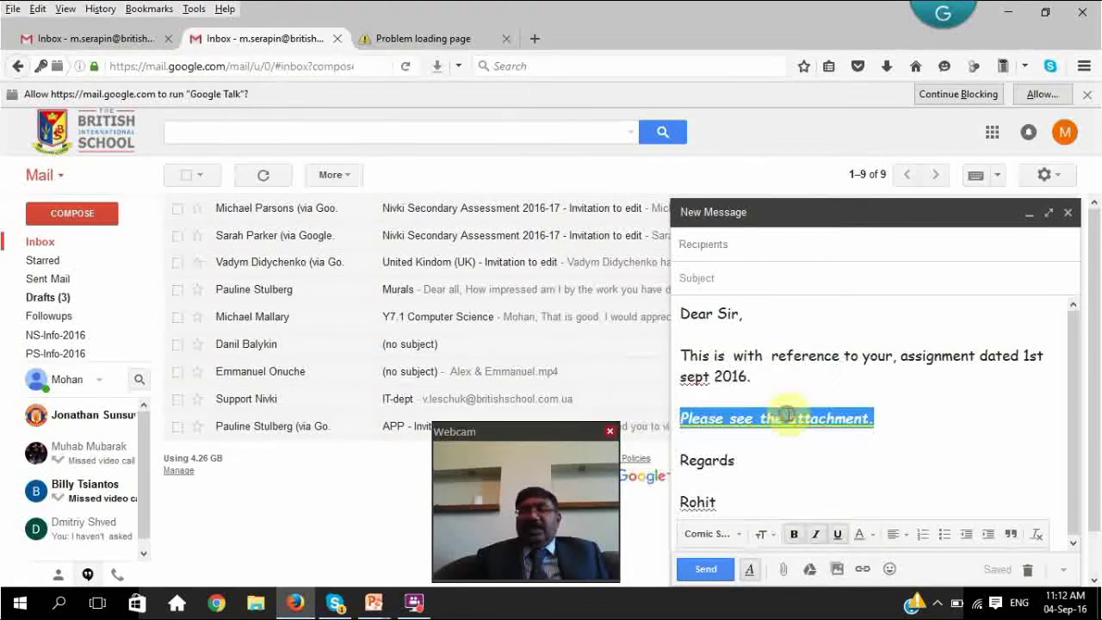
left_click(817, 462)
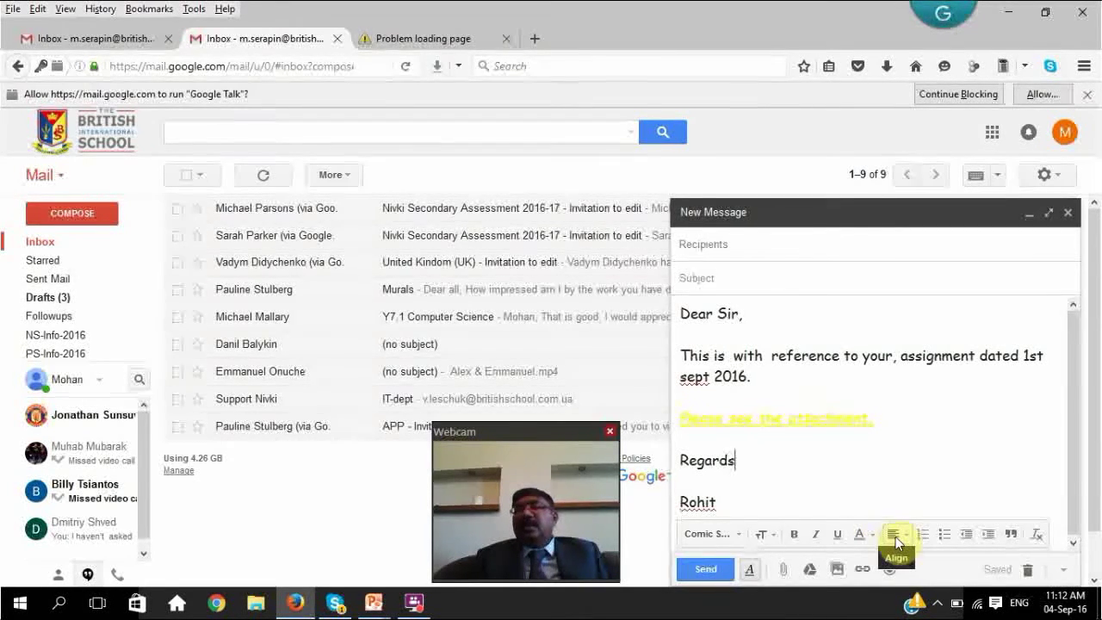
Step: Try right and centre alignment on the whole message body and return it to left alignment
left_click(906, 536)
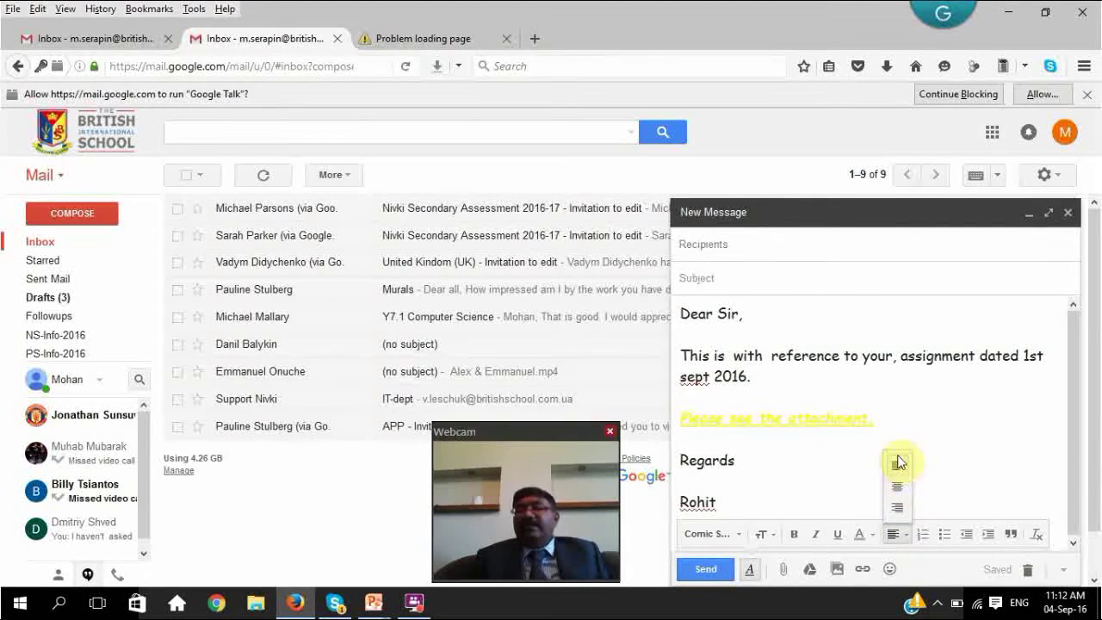
left_click(800, 459)
left_click_drag(679, 314, 720, 508)
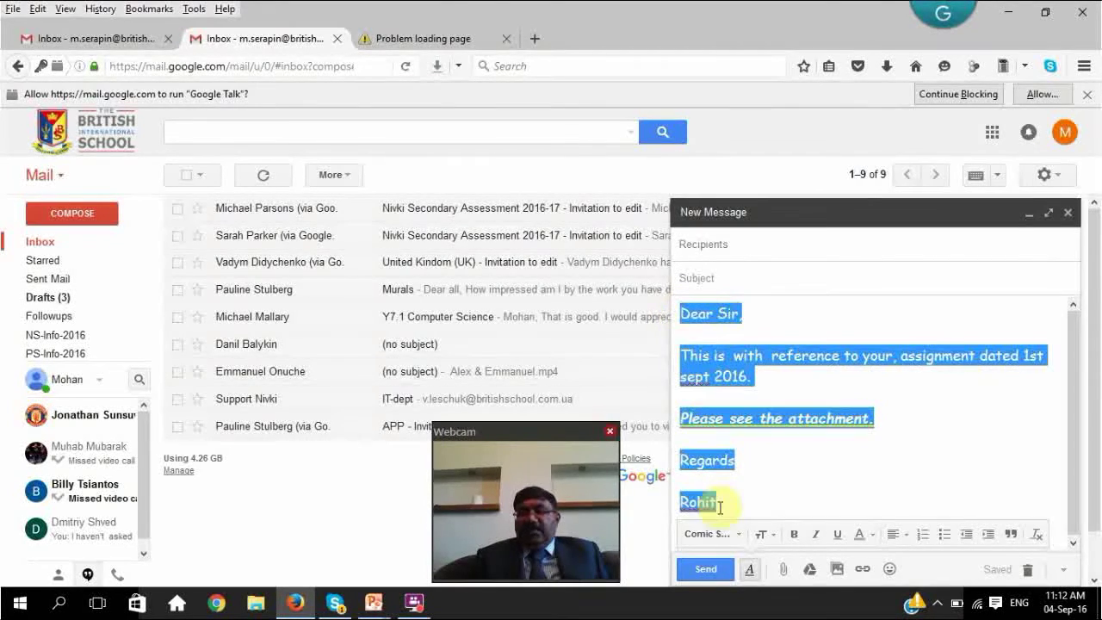
left_click(907, 541)
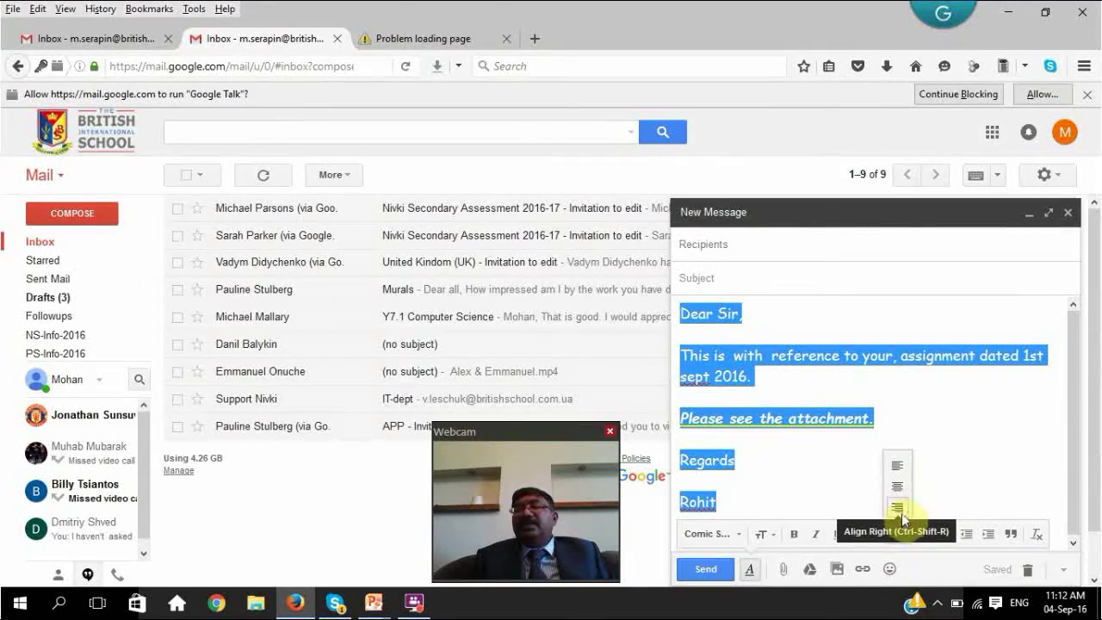
left_click(900, 510)
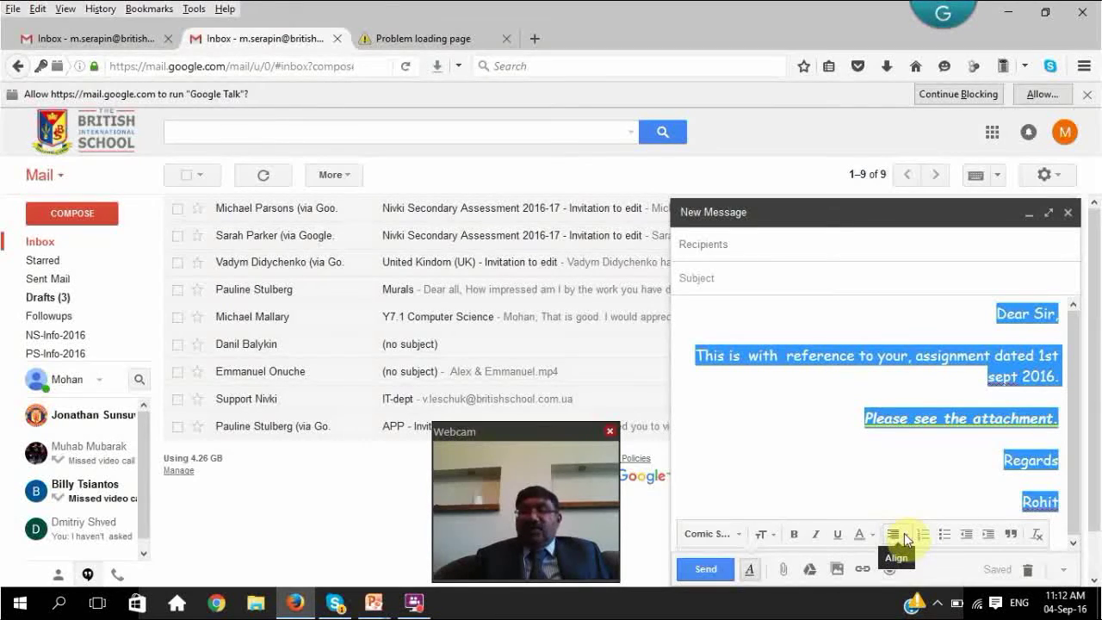
left_click(895, 535)
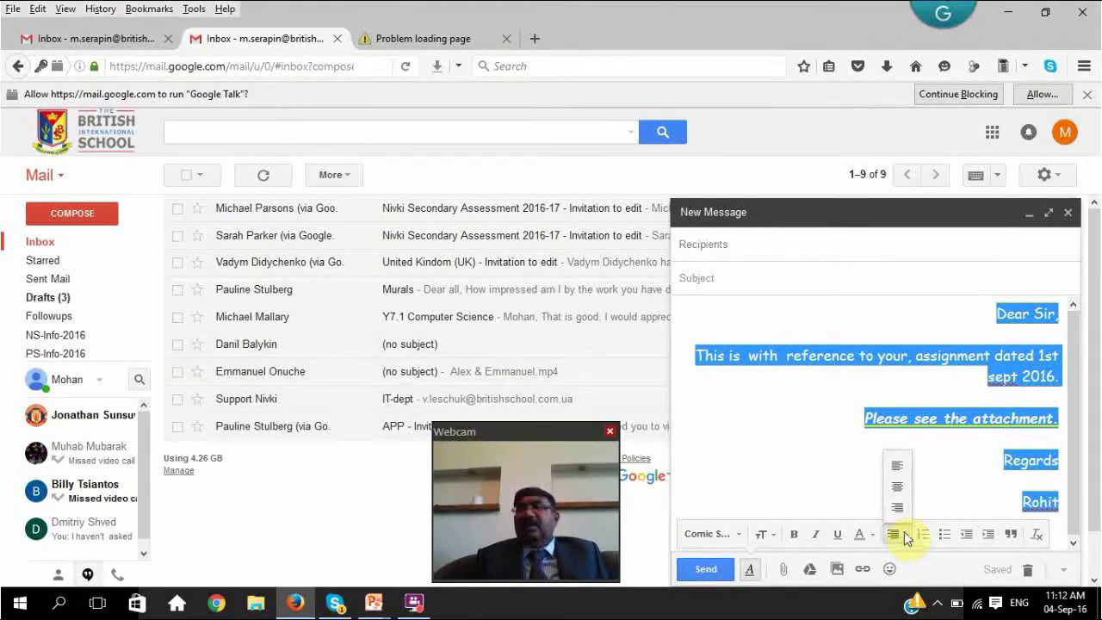
left_click(898, 487)
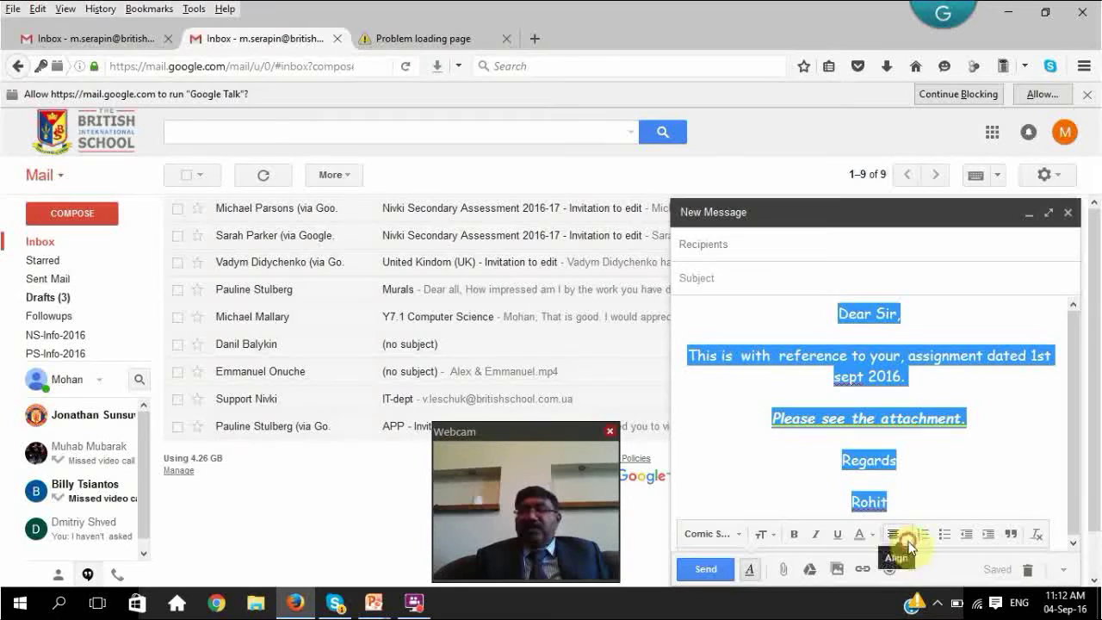
left_click(904, 536)
left_click(899, 464)
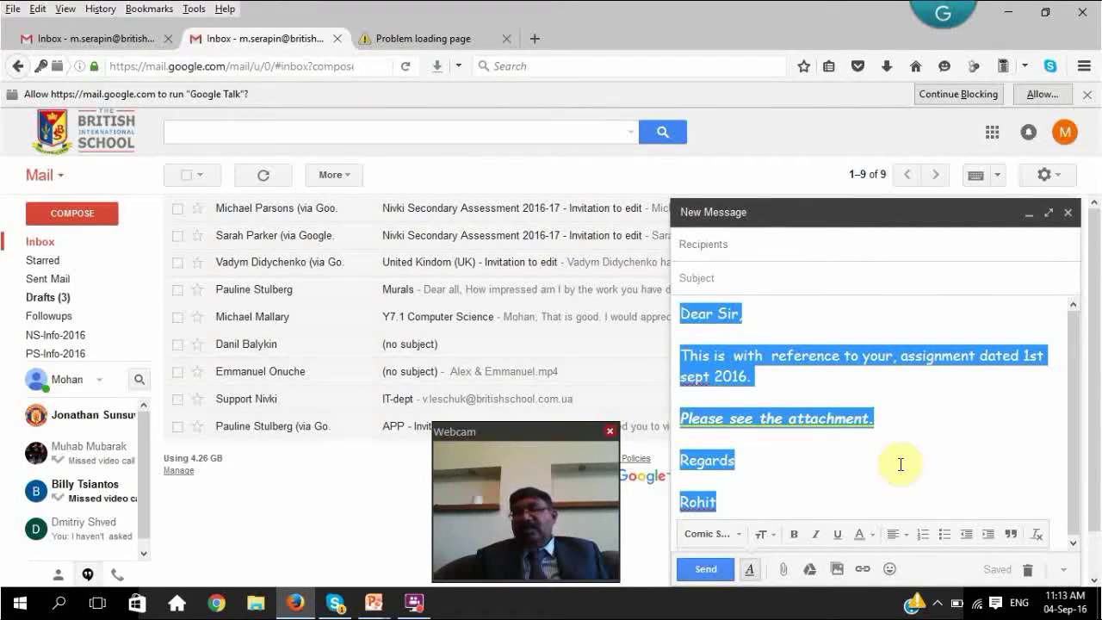
Step: Add the lines "Reading", "Writing" and "Speaking" below the attachment sentence, separated from it by a blank line
left_click(900, 463)
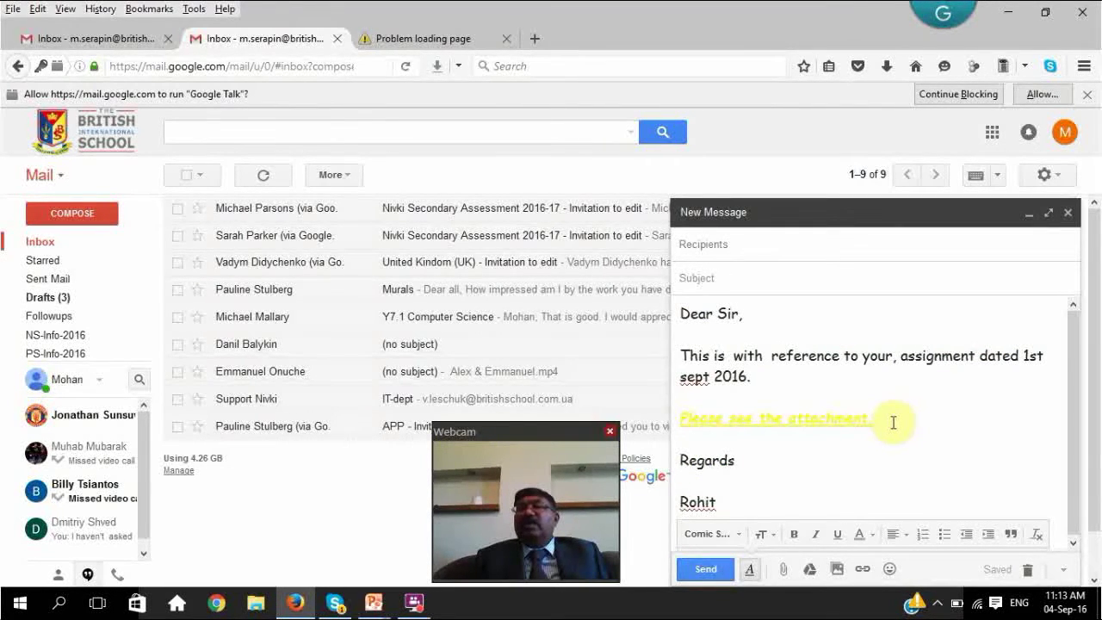
key("Return")
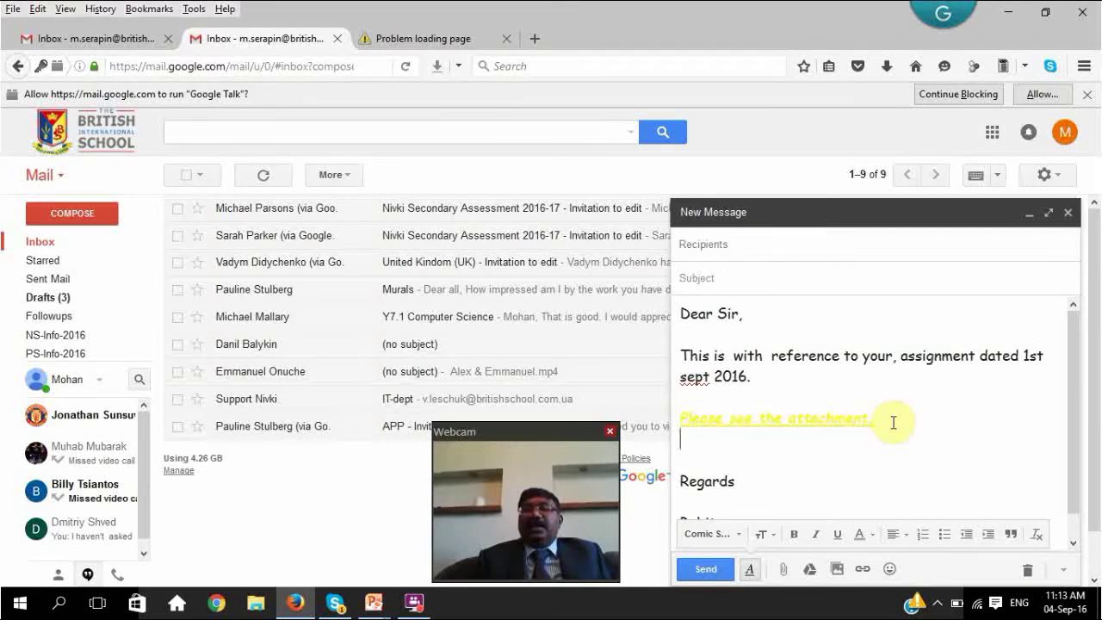
key("Return")
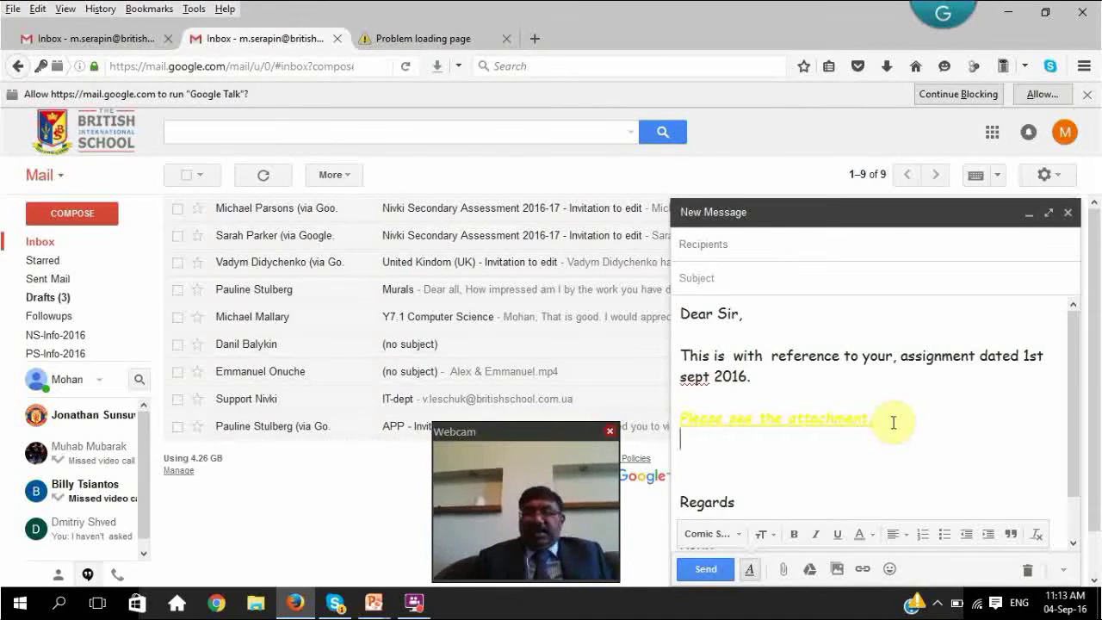
key("Return")
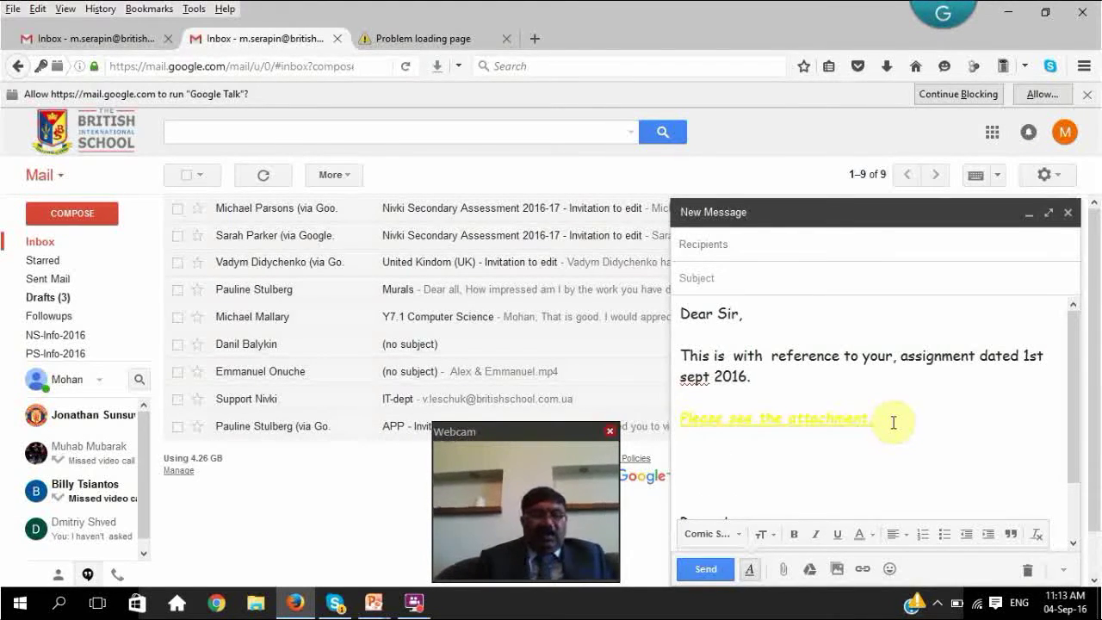
type("O")
key("BackSpace")
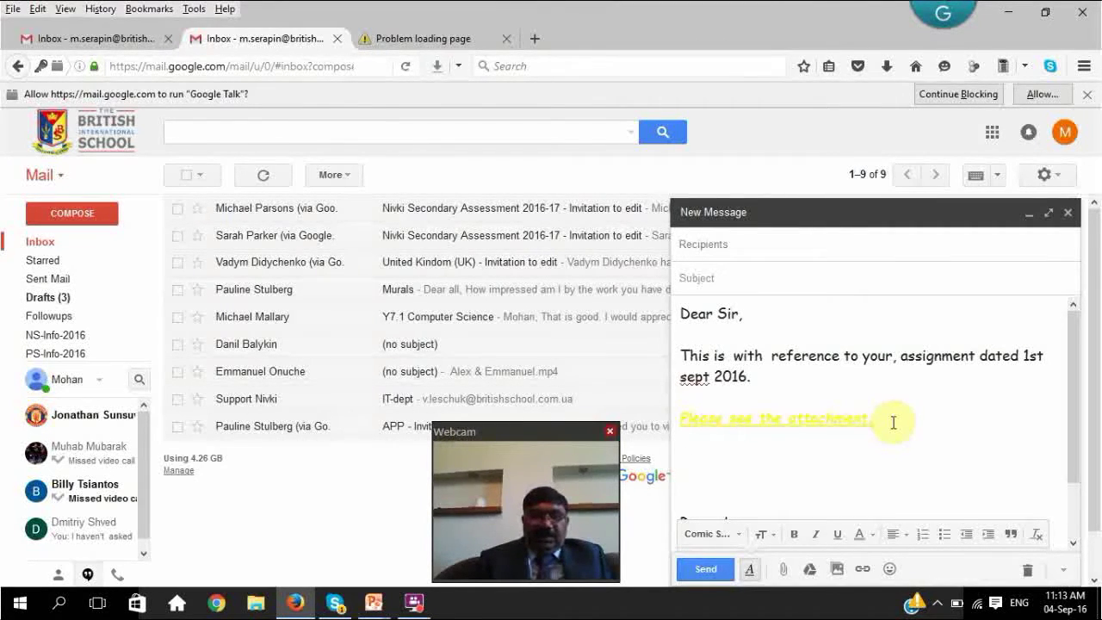
type("Reading")
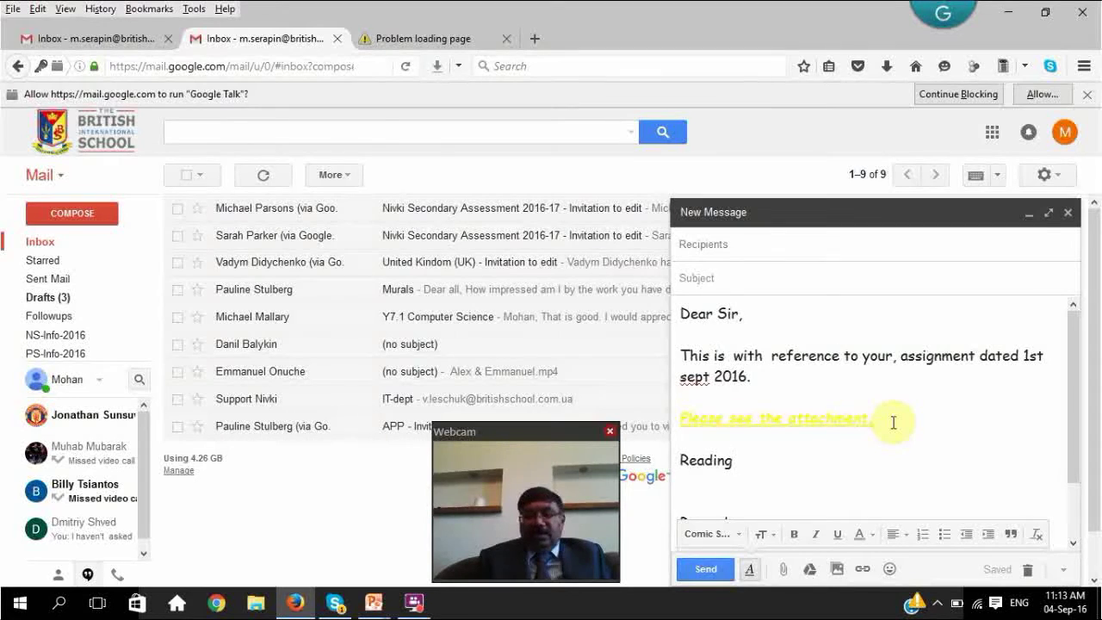
key("Return")
type("W")
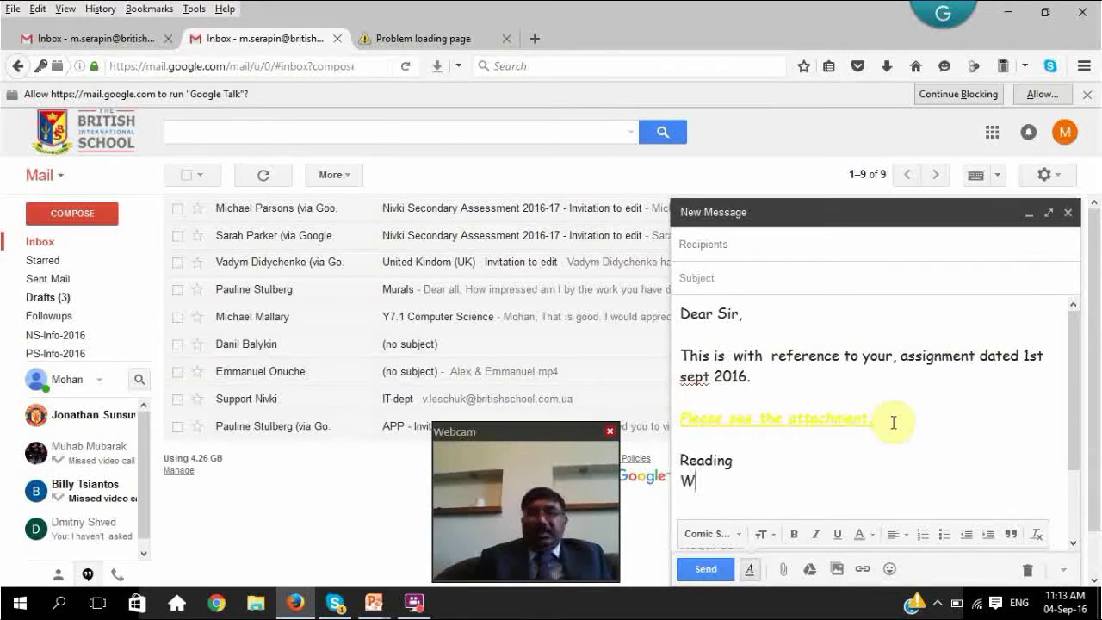
type("riting")
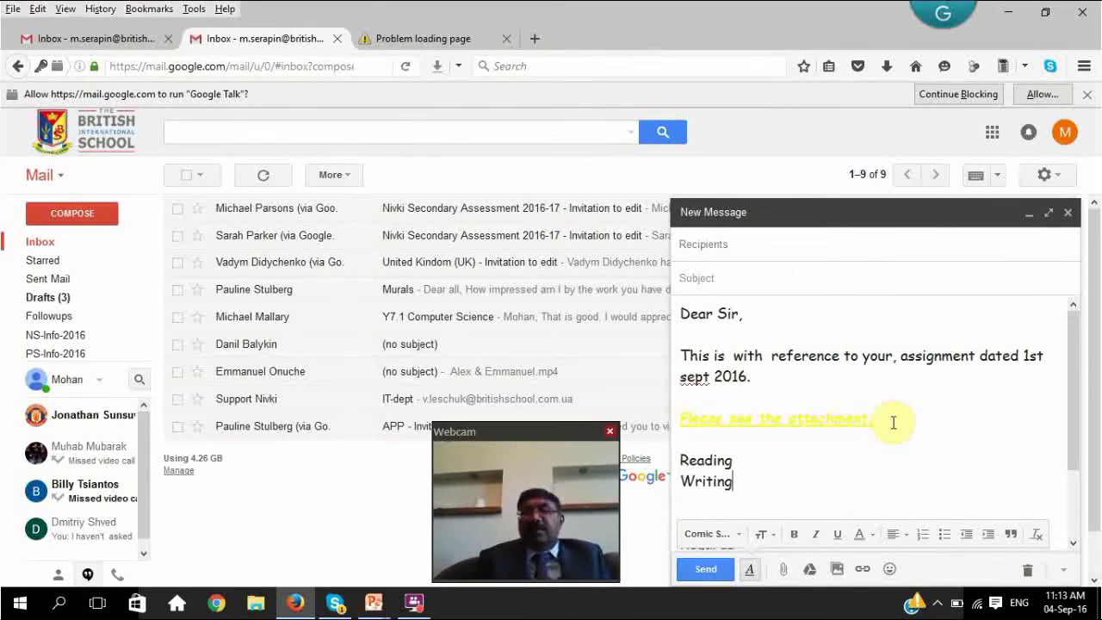
key("Return")
type("S")
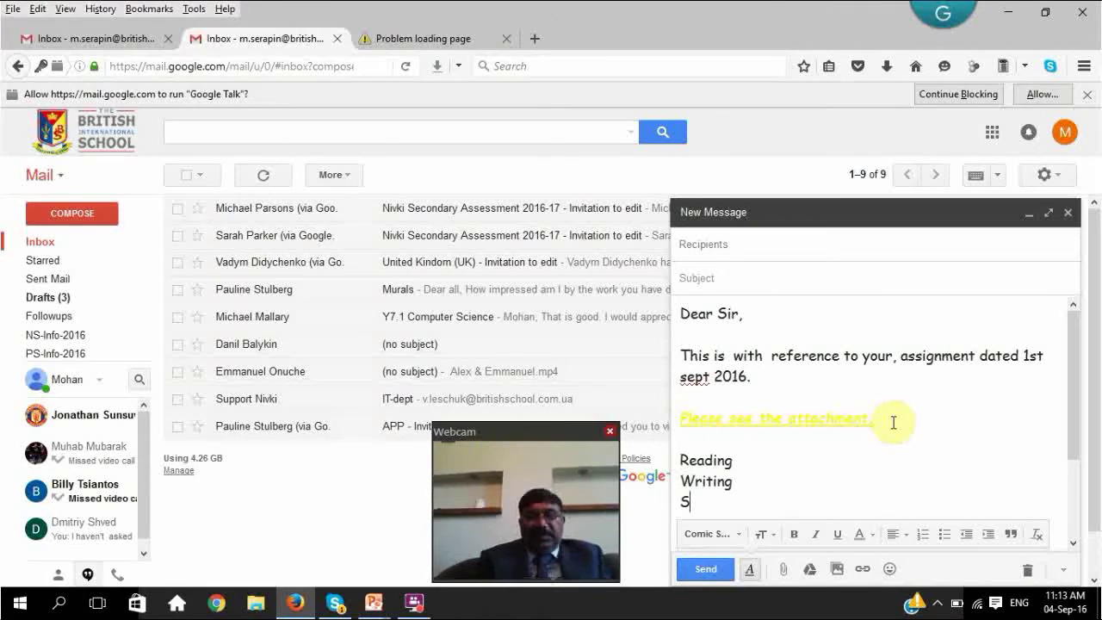
type("peaking")
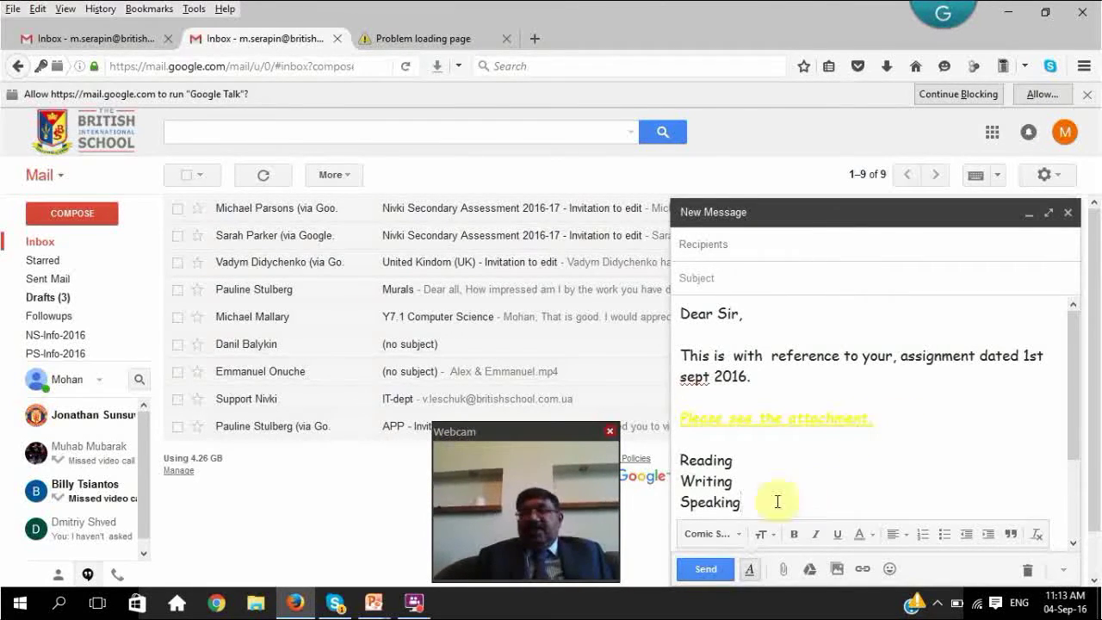
Step: Try numbering on the Reading, Writing and Speaking lines and turn them into a bulleted list
left_click_drag(741, 502, 676, 456)
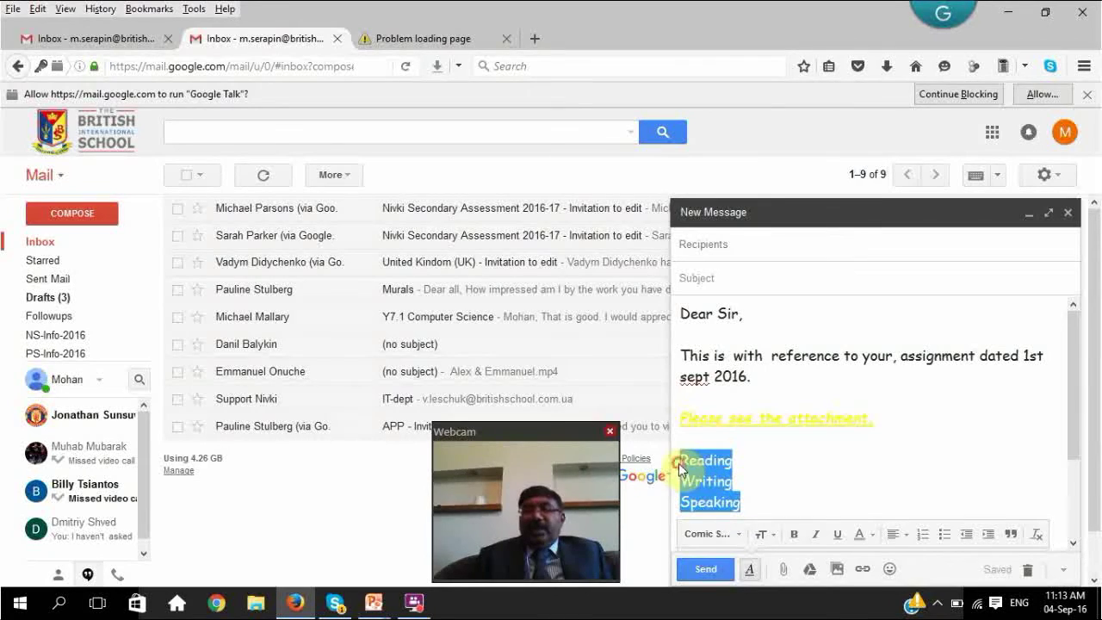
left_click(923, 534)
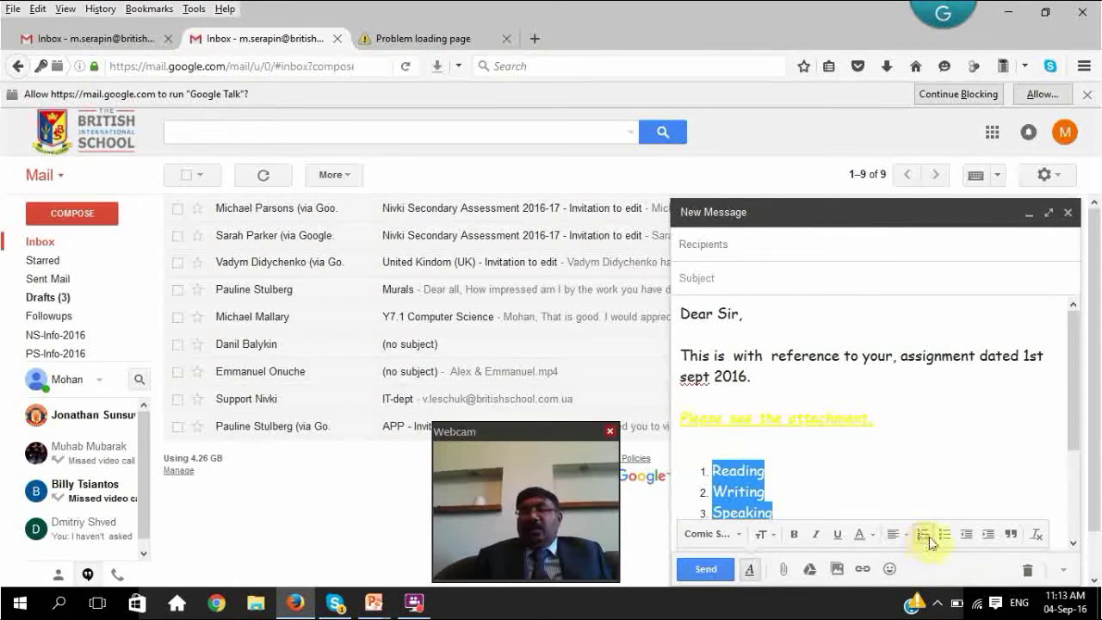
left_click(944, 536)
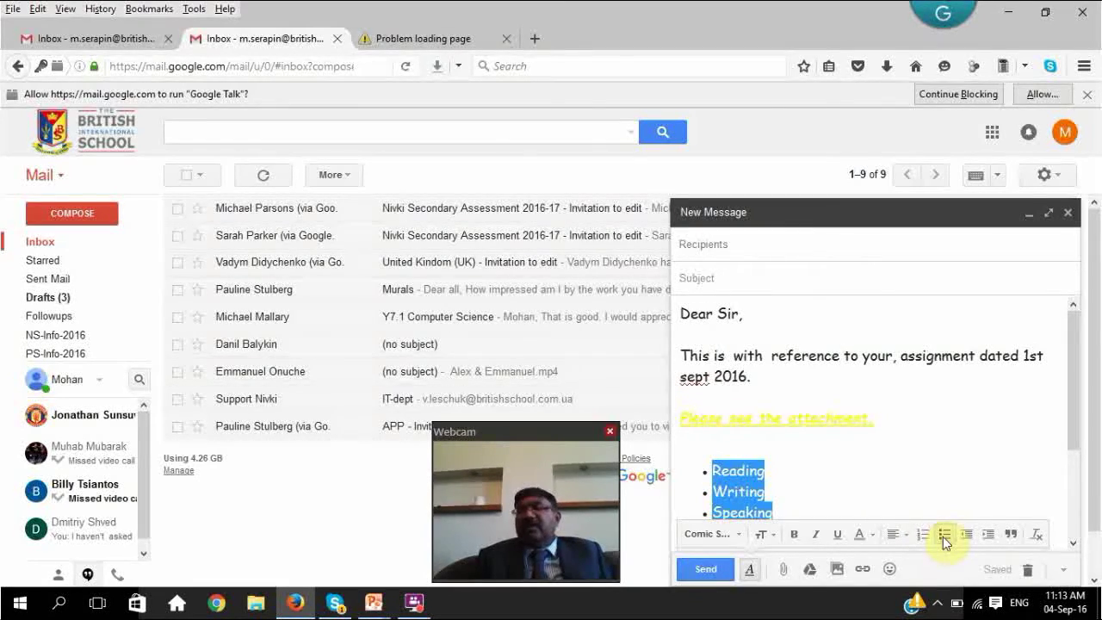
Step: Indent the bulleted list by two levels and reduce the indent by one level
left_click_drag(1075, 430, 1076, 468)
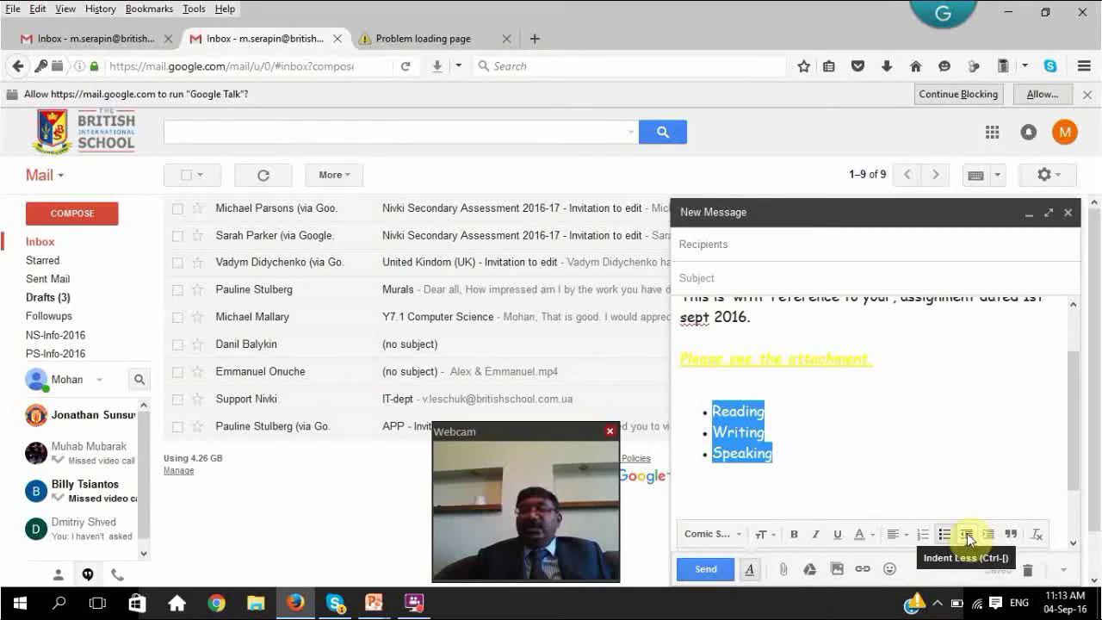
left_click(992, 532)
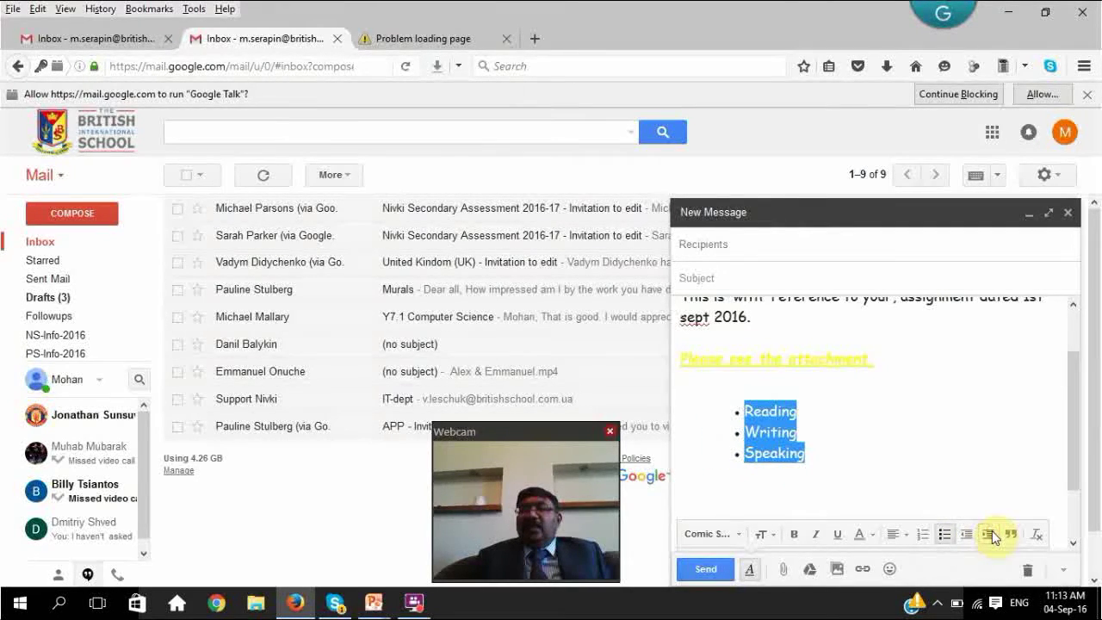
left_click(991, 534)
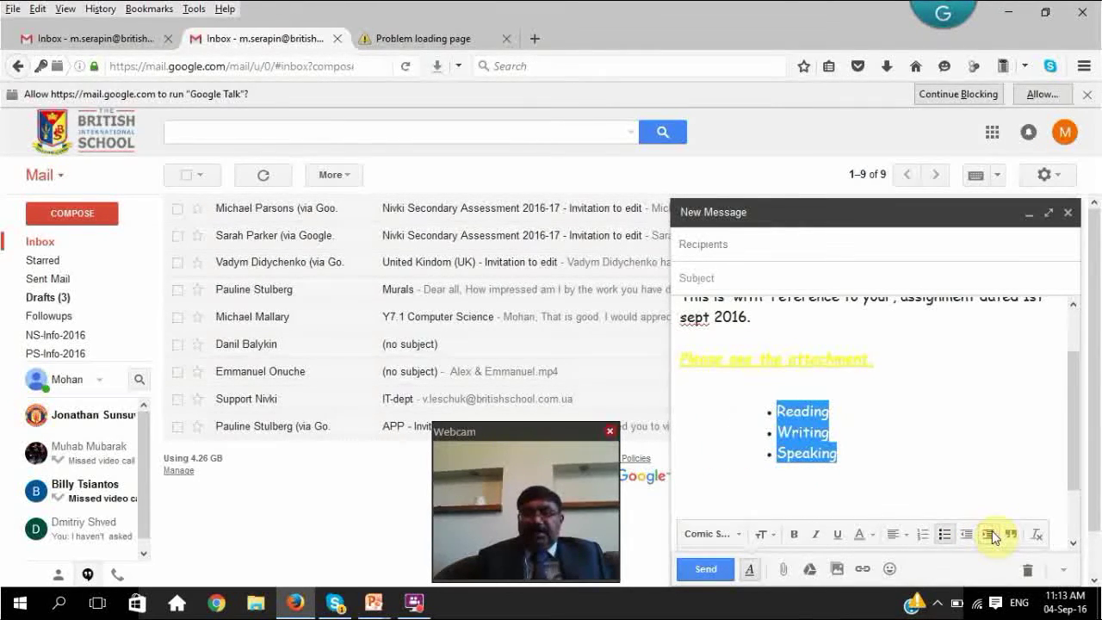
left_click(968, 534)
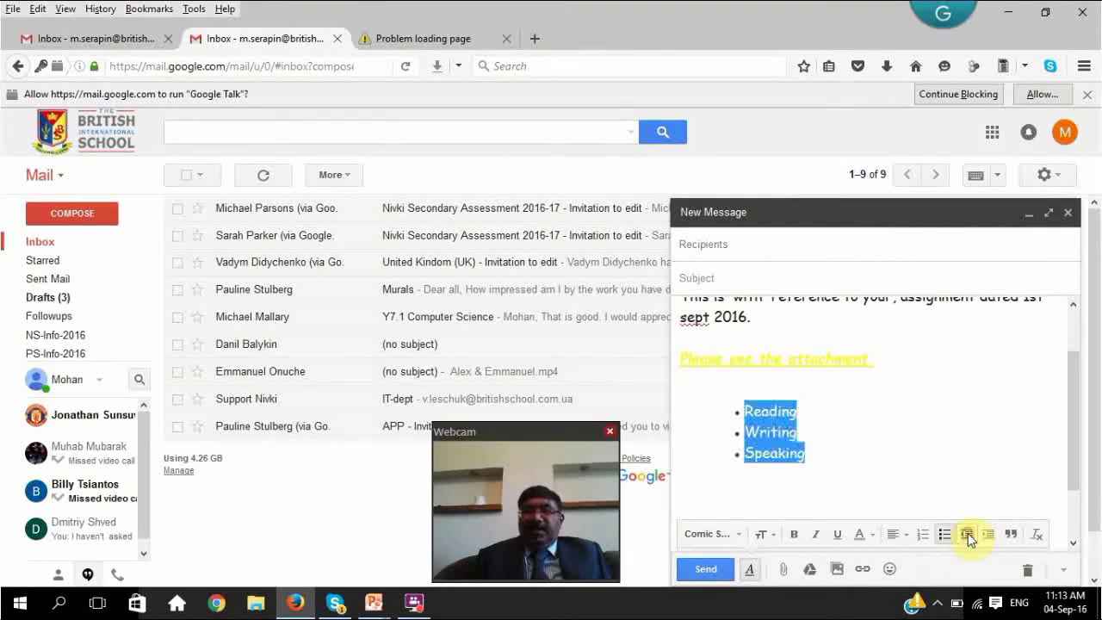
Step: Reduce the indent of the Reading, Writing and Speaking list by one more level
left_click(968, 534)
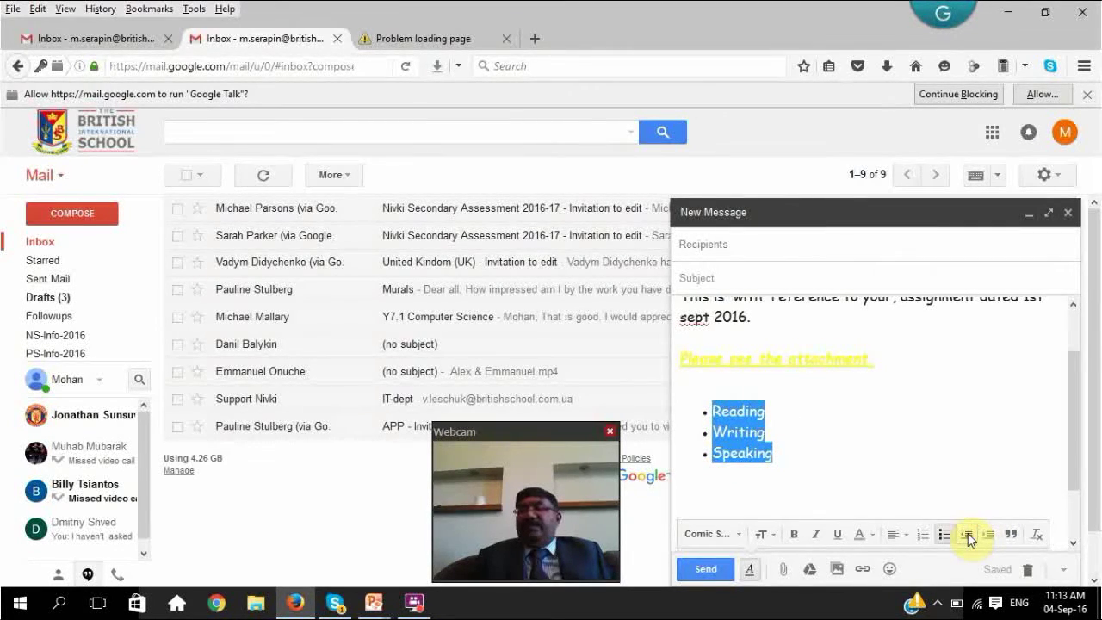
left_click(1004, 494)
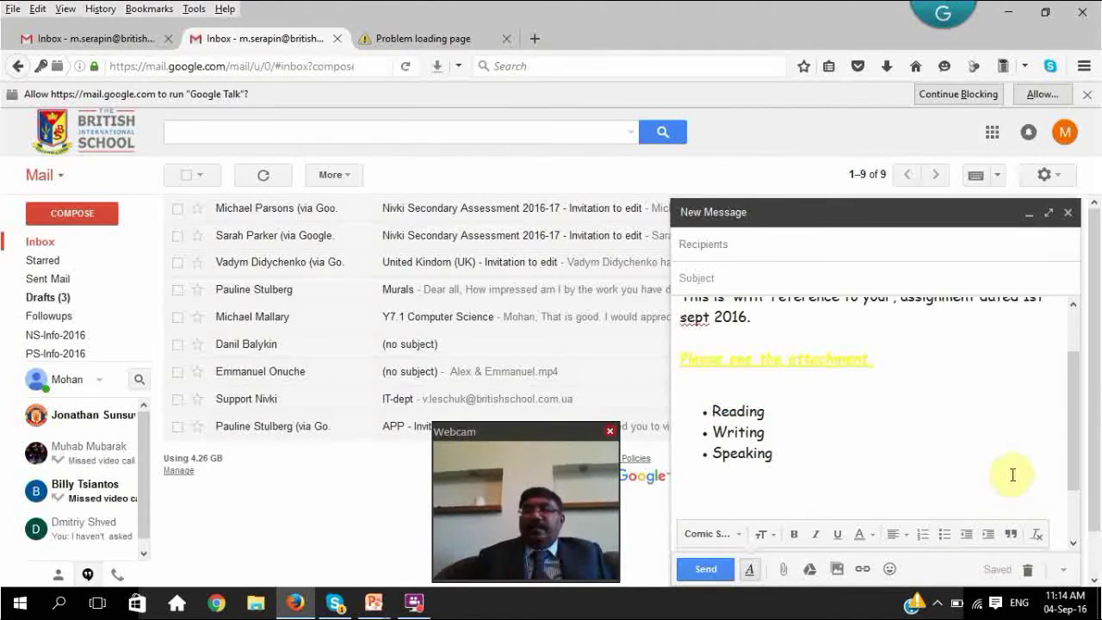
Step: Add the account owner's school e-mail address as the message recipient, picking it from the suggested contacts
left_click_drag(1083, 466, 1075, 379)
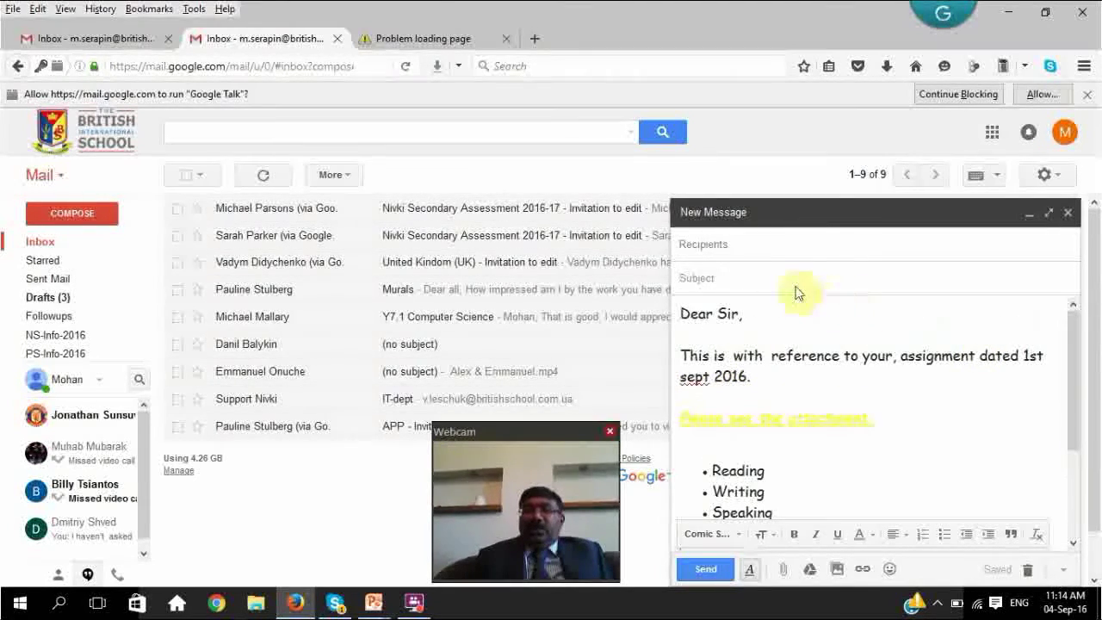
left_click(788, 247)
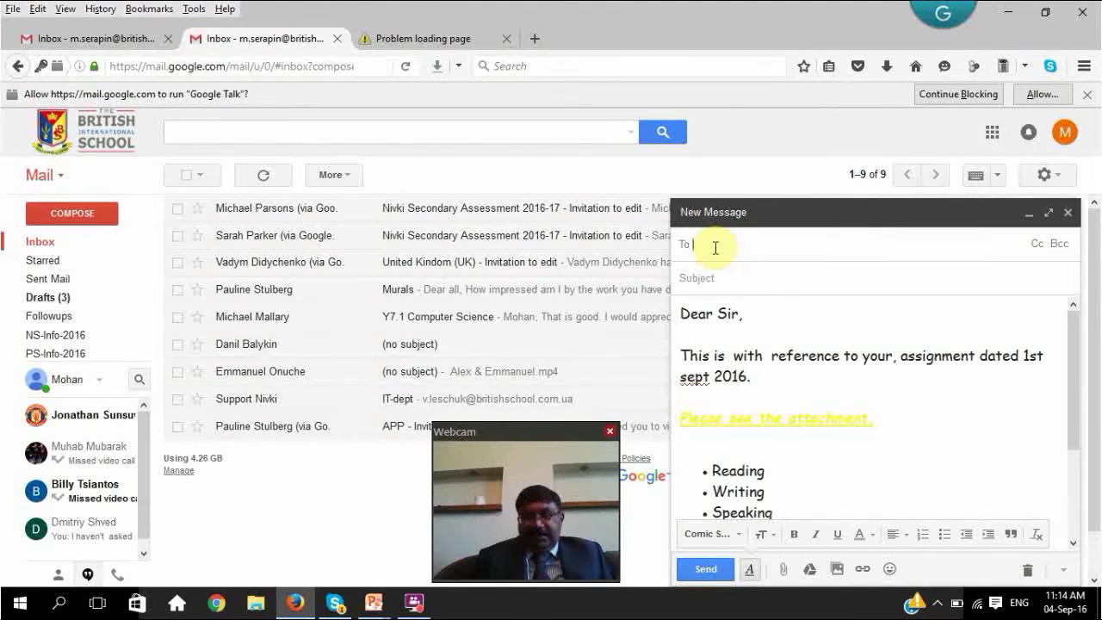
type("m")
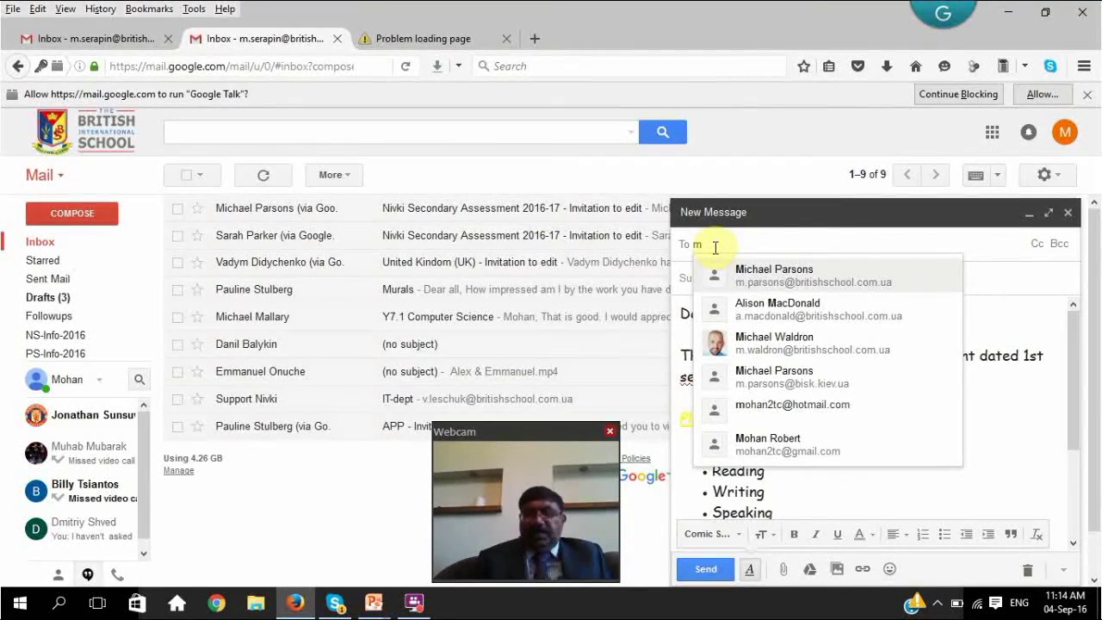
type(".")
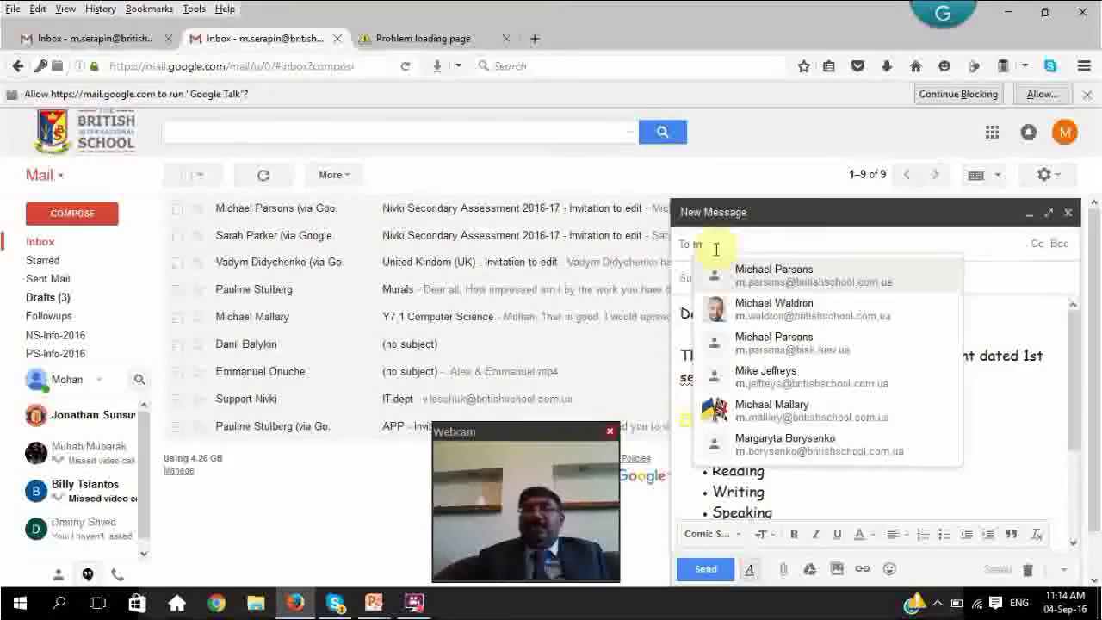
type("s")
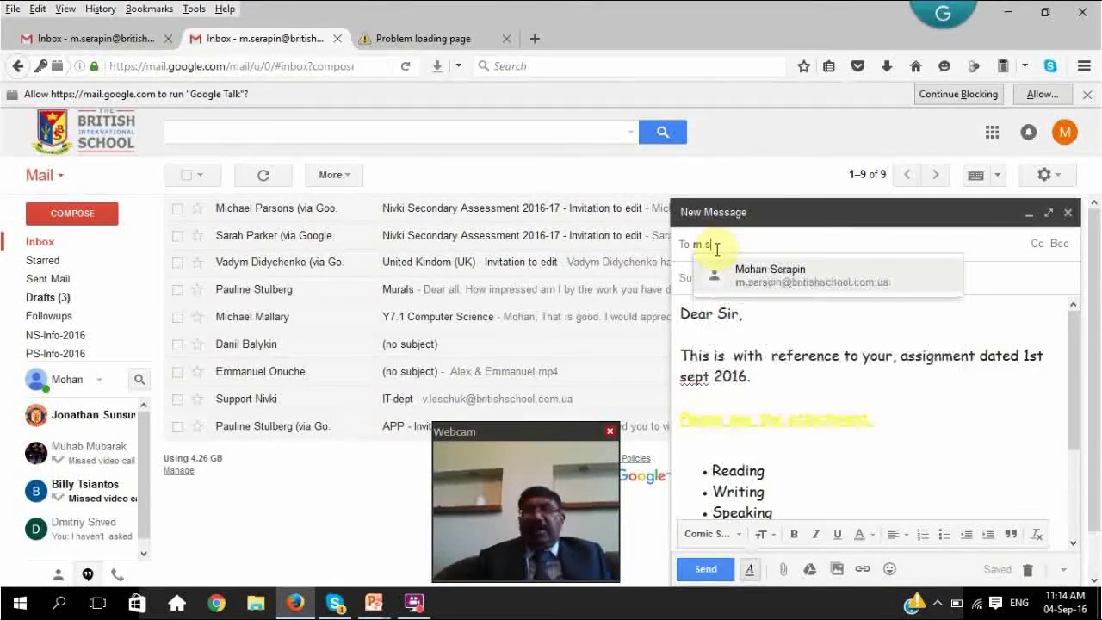
left_click(851, 279)
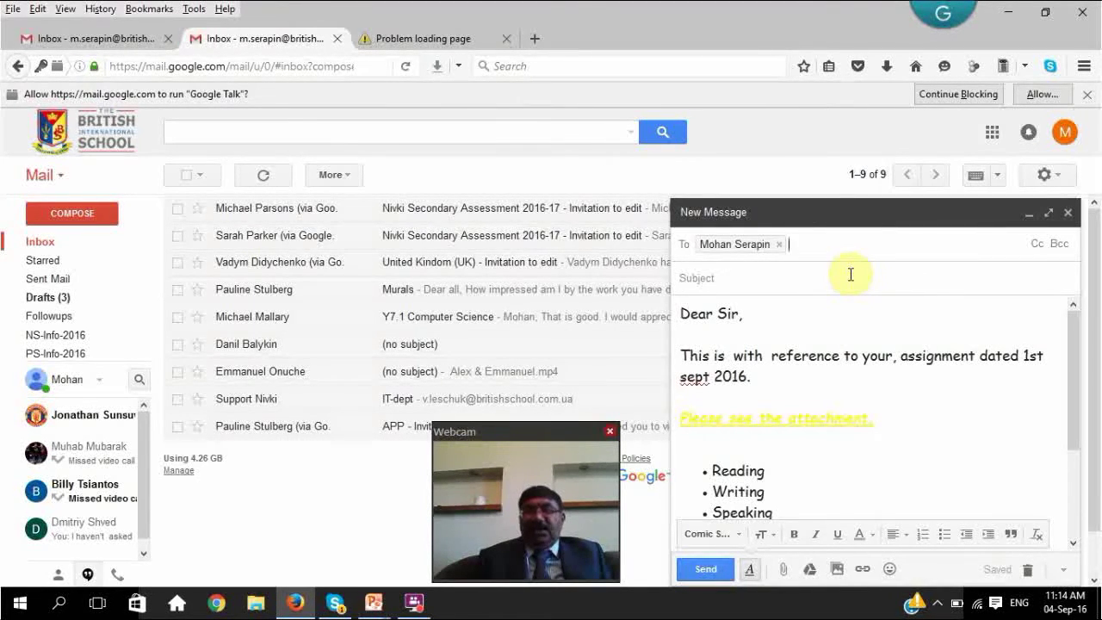
Step: Add a Cc recipient to the message, picking the suggested contact's britishschool.com.ua address
left_click(1041, 246)
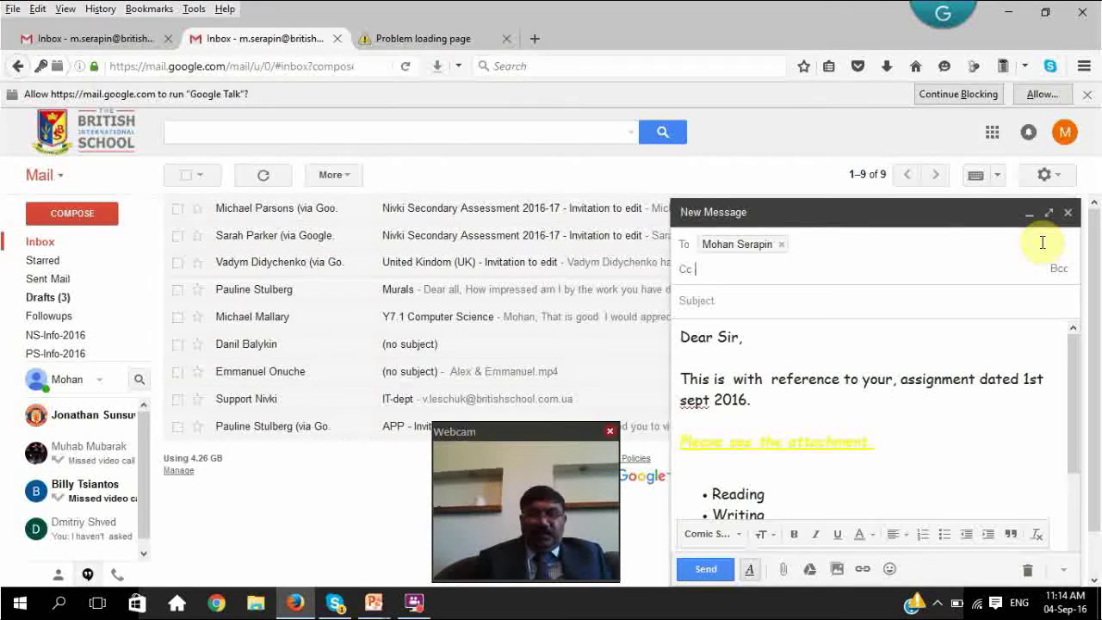
type("ak")
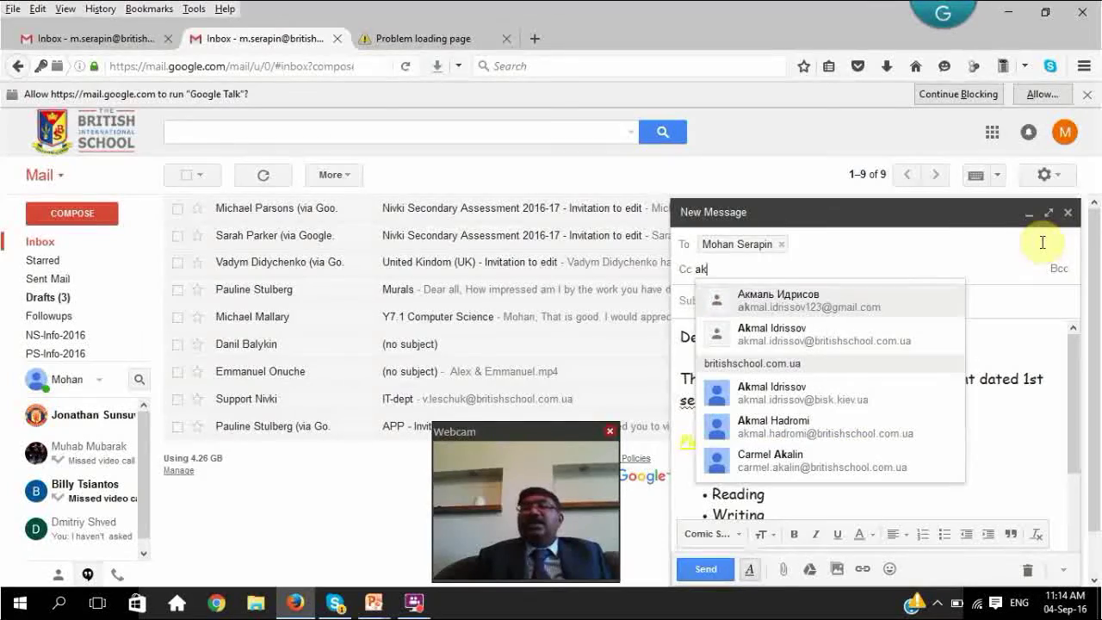
left_click(857, 349)
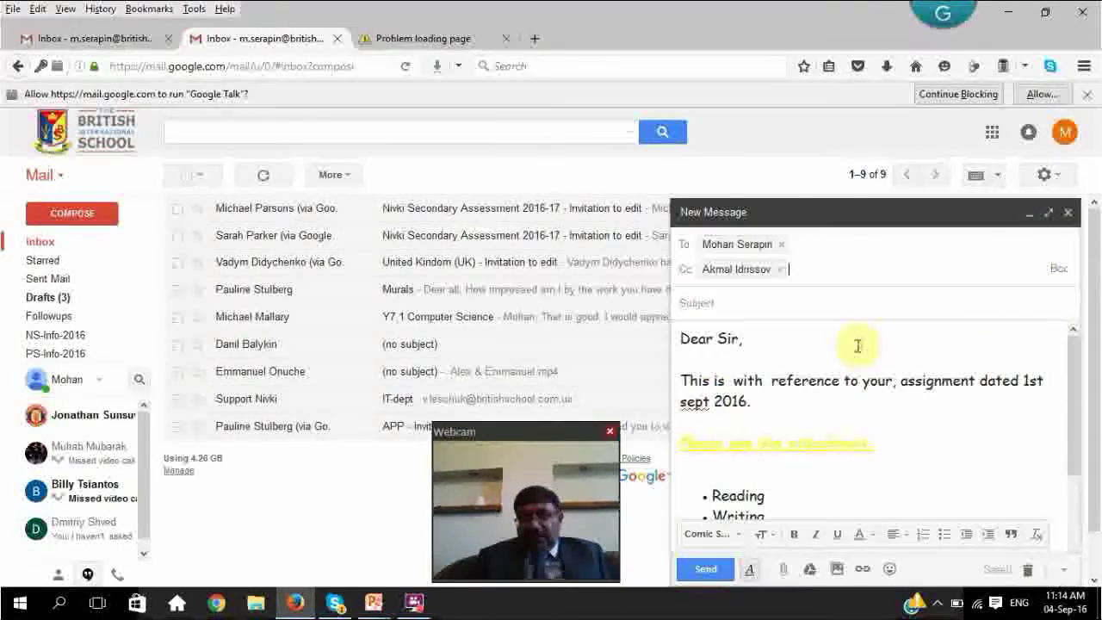
Step: Enter "Assignment 1 Sep01" as the subject and close the message without sending it
left_click(854, 296)
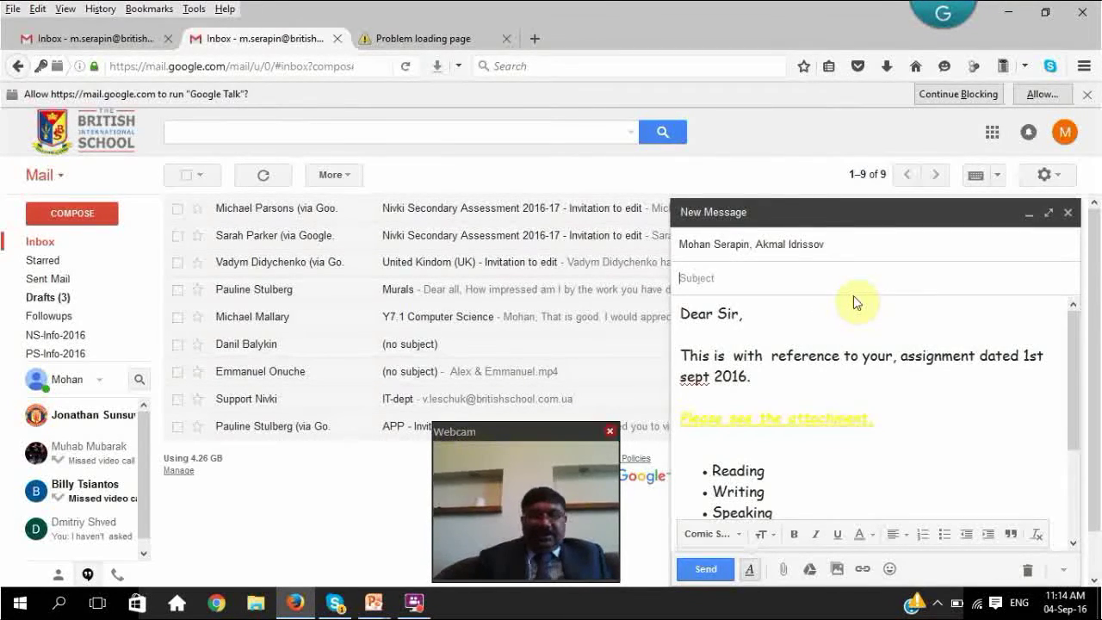
type("Assign")
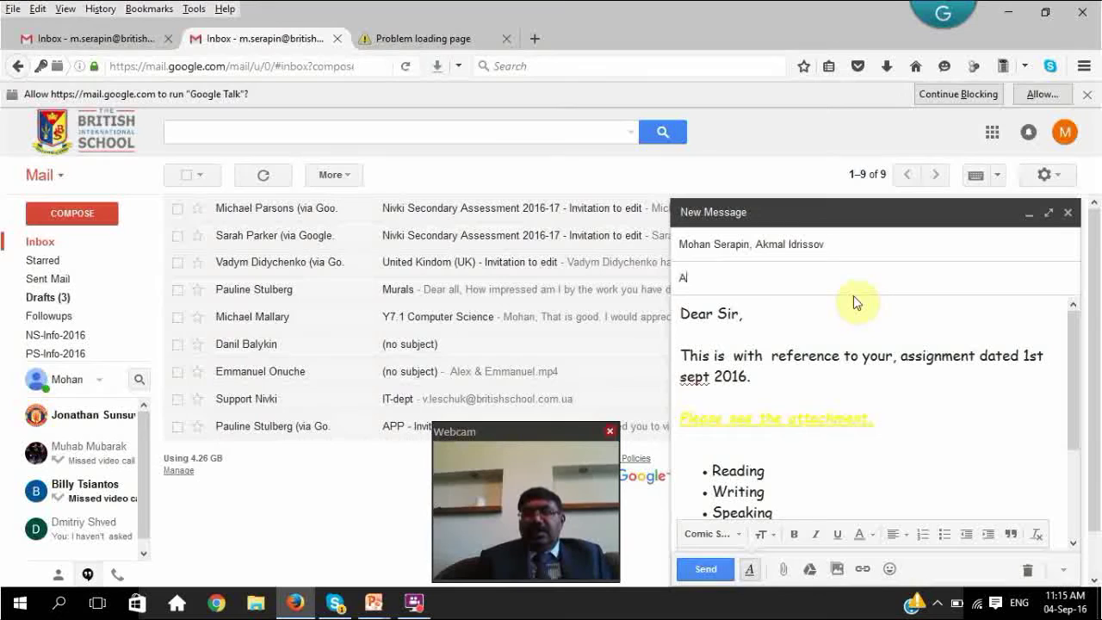
type("ment ")
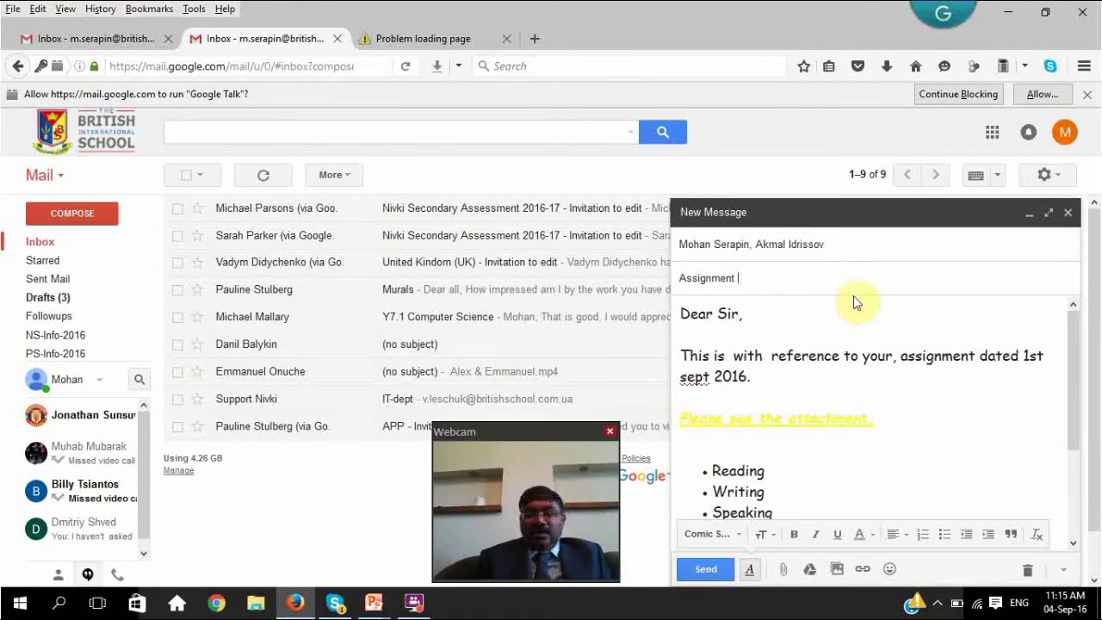
type("1 Au")
key("BackSpace")
key("BackSpace")
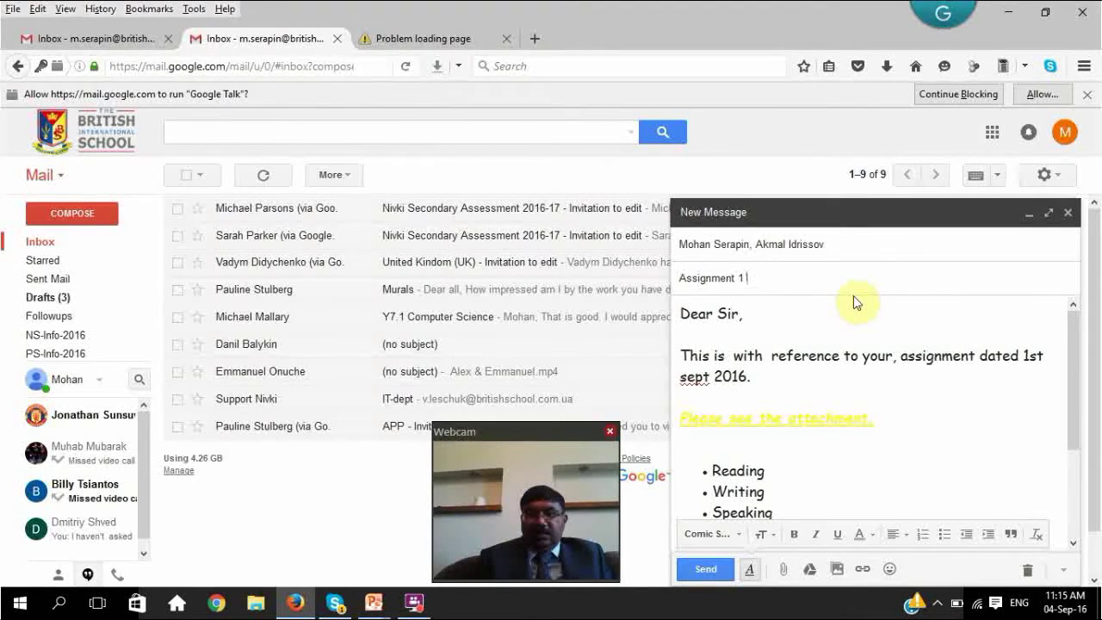
type("Sep")
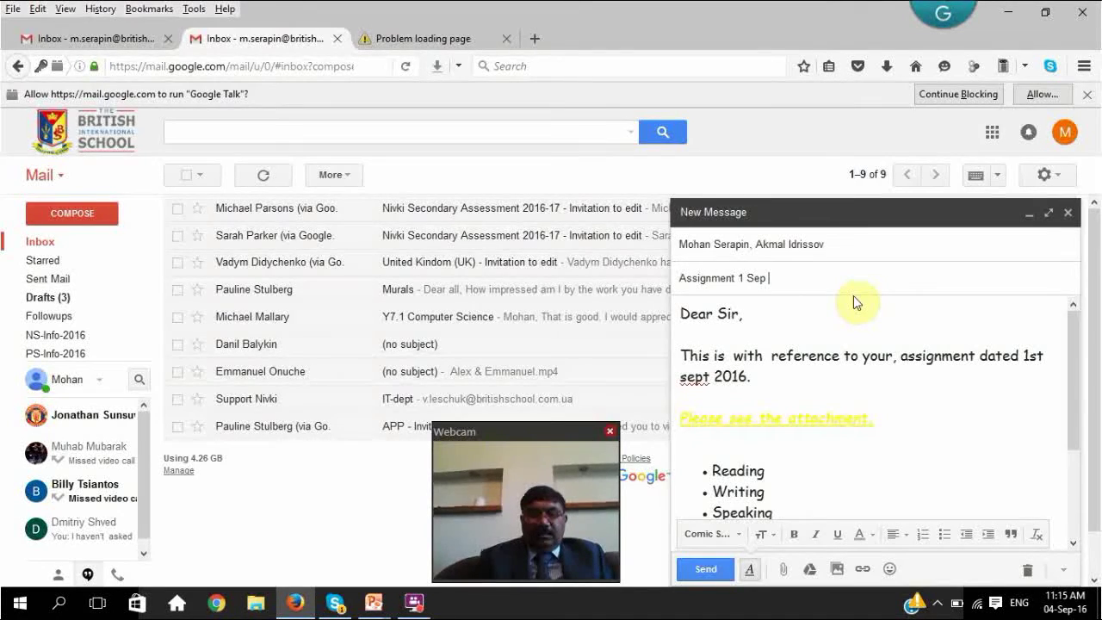
type("01")
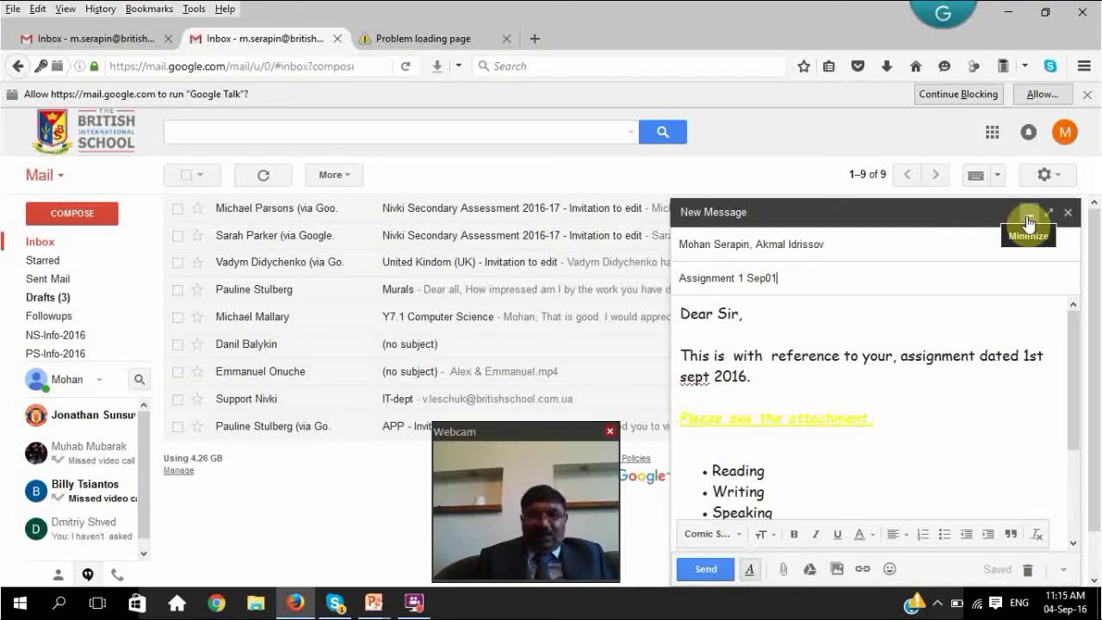
left_click(1067, 213)
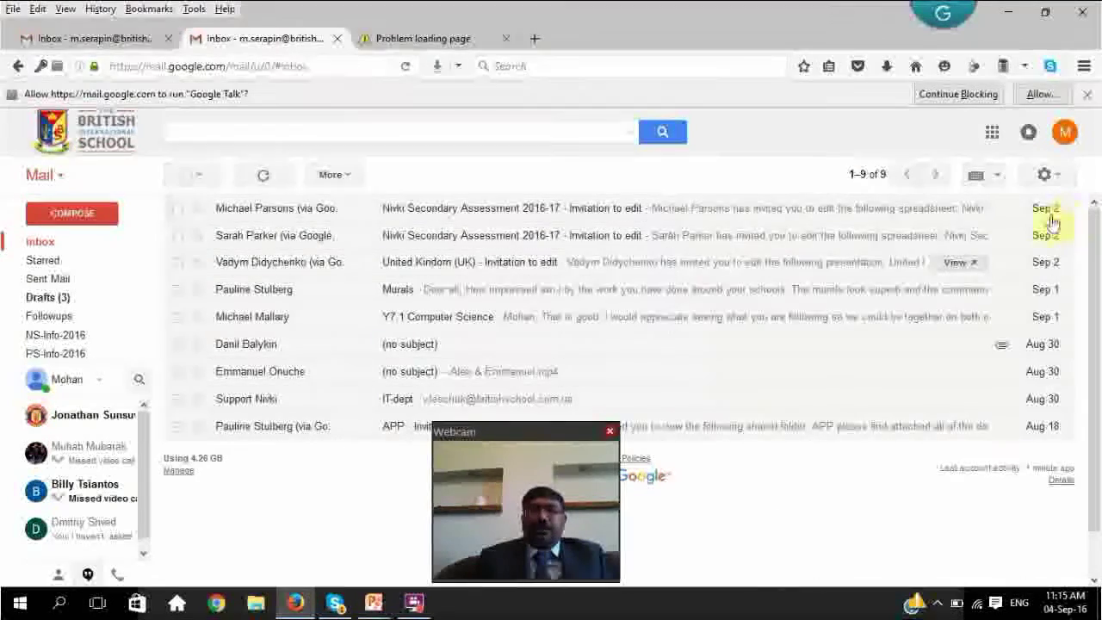
left_click_drag(527, 434, 973, 415)
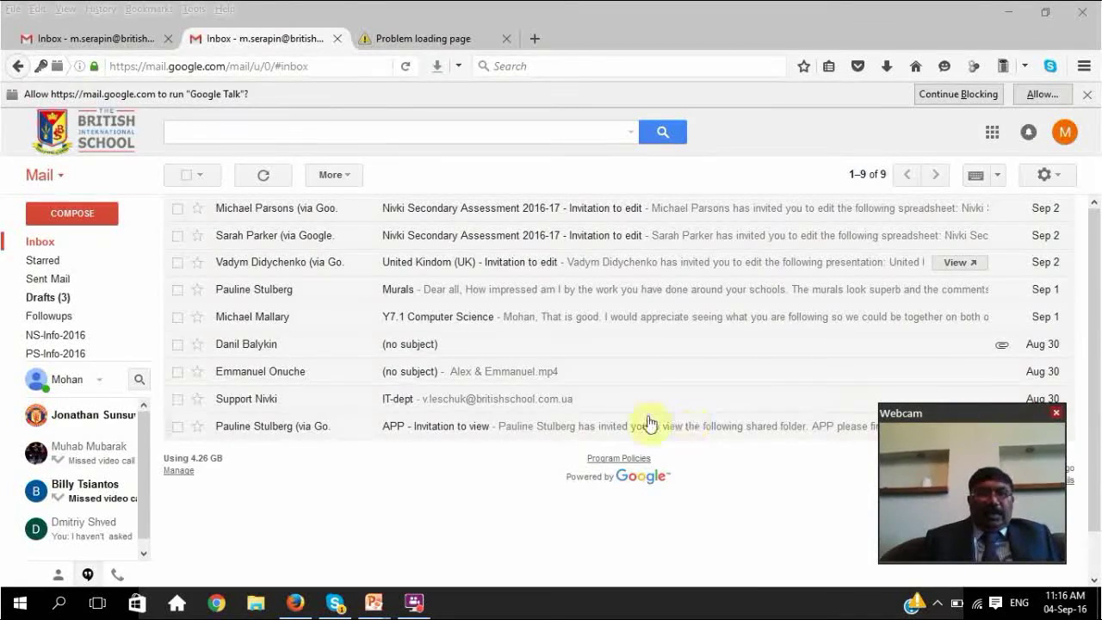
mouse_move(69, 253)
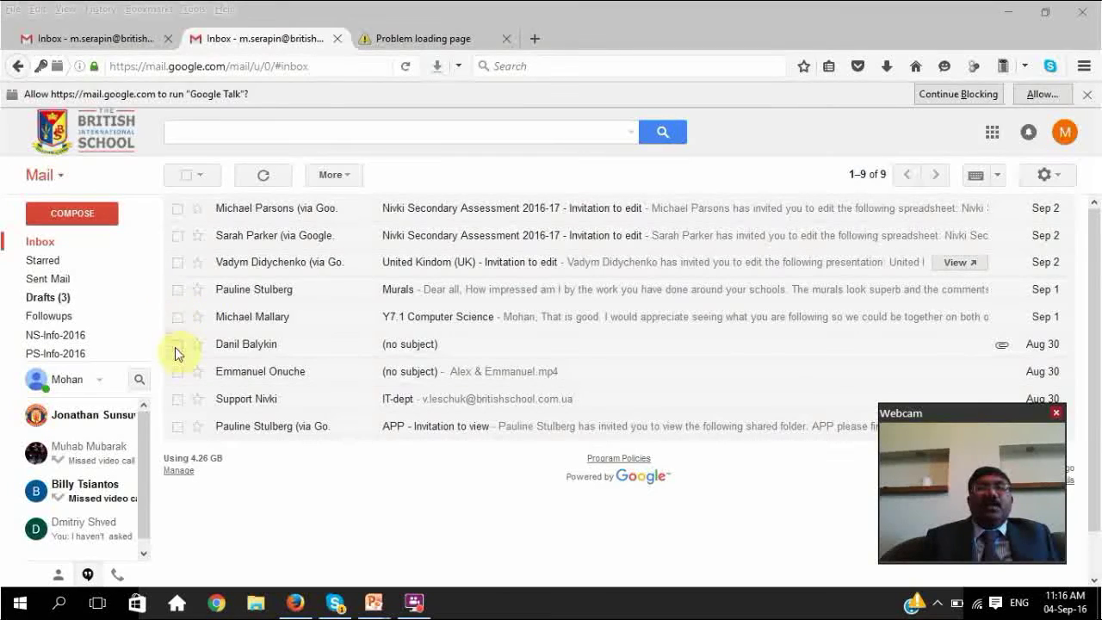
Step: Try selecting the IT-dept message and all messages in the inbox, and clear the selection
left_click(179, 402)
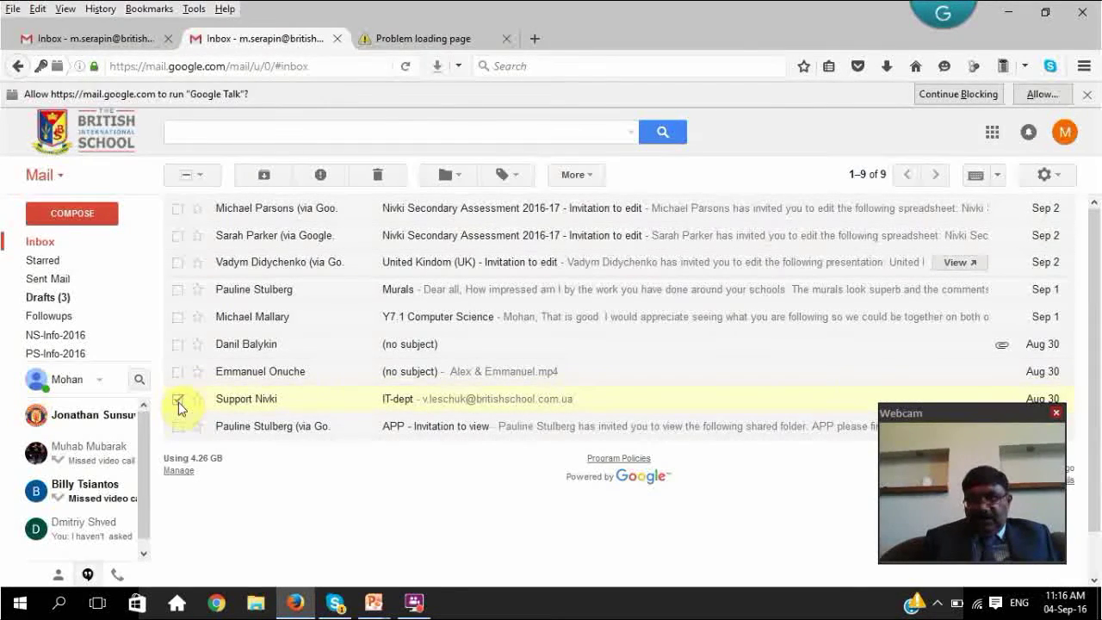
left_click(202, 175)
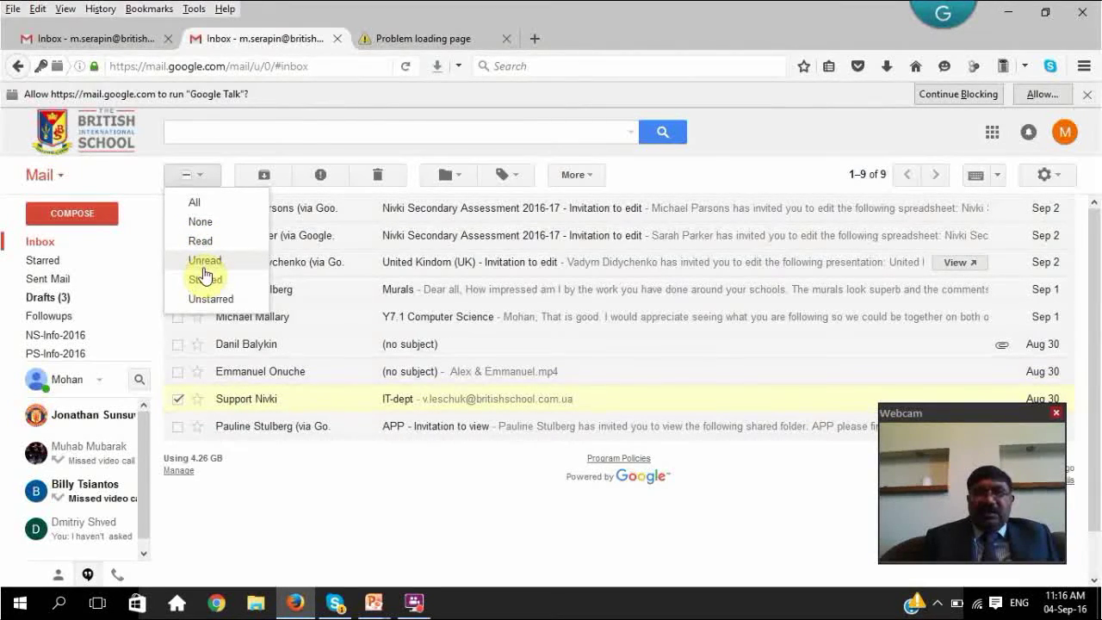
left_click(197, 201)
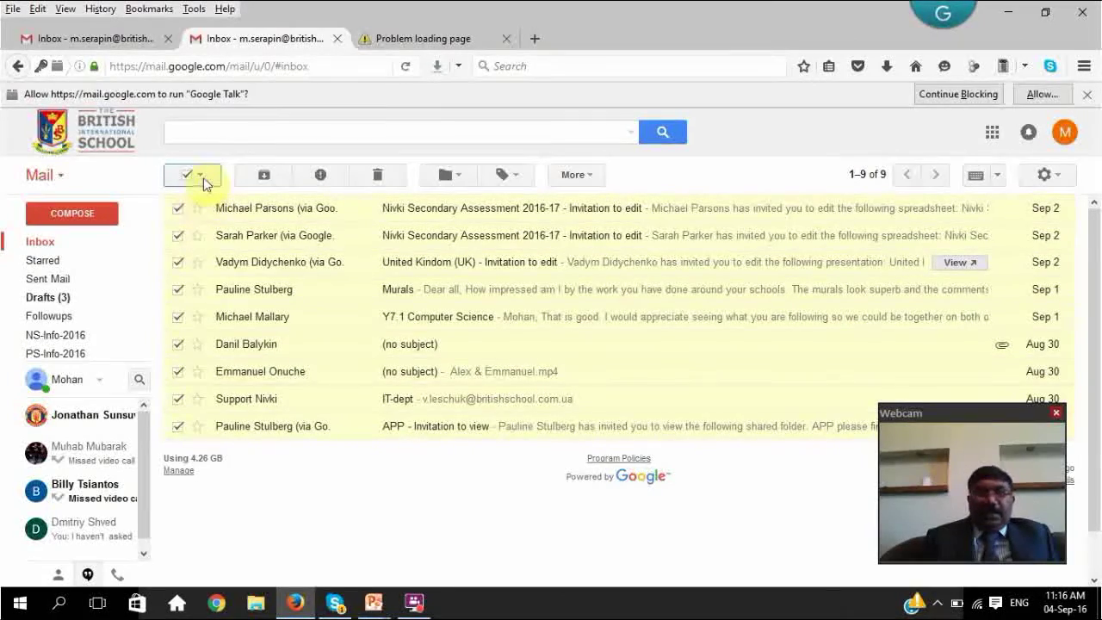
left_click(203, 178)
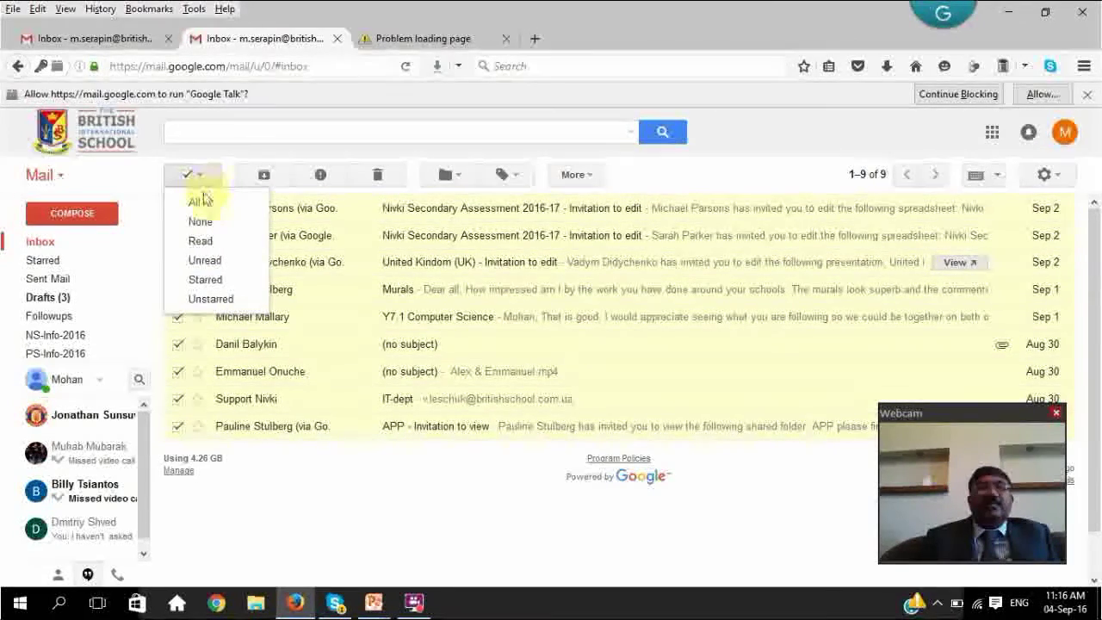
left_click(188, 176)
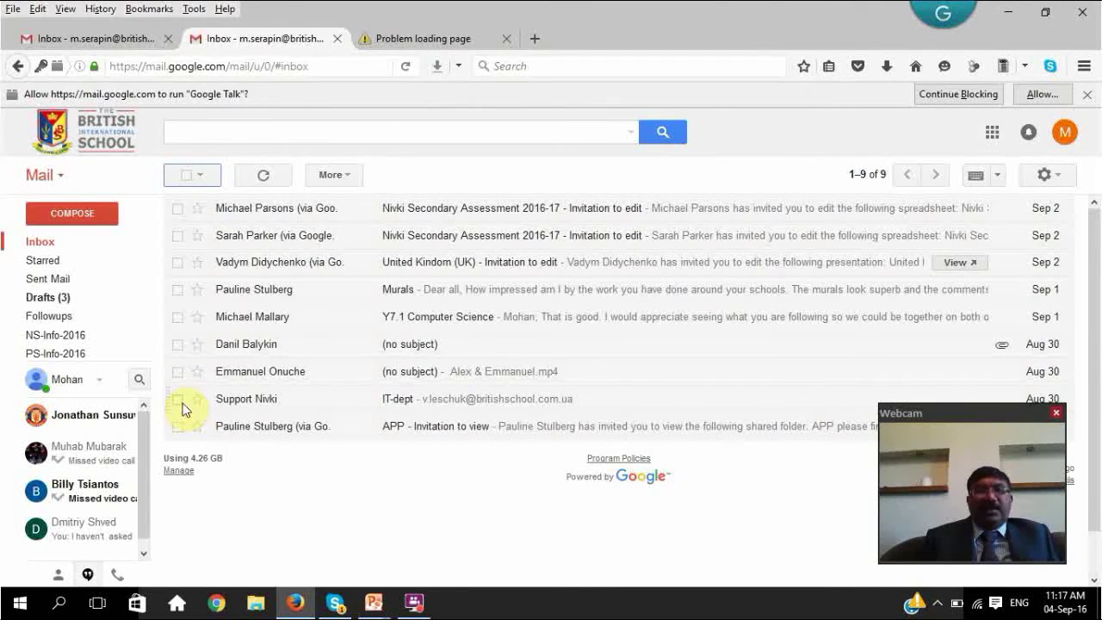
Step: Delete the Aug 30 message that has no subject and carries an attachment, and refresh the inbox
left_click(178, 345)
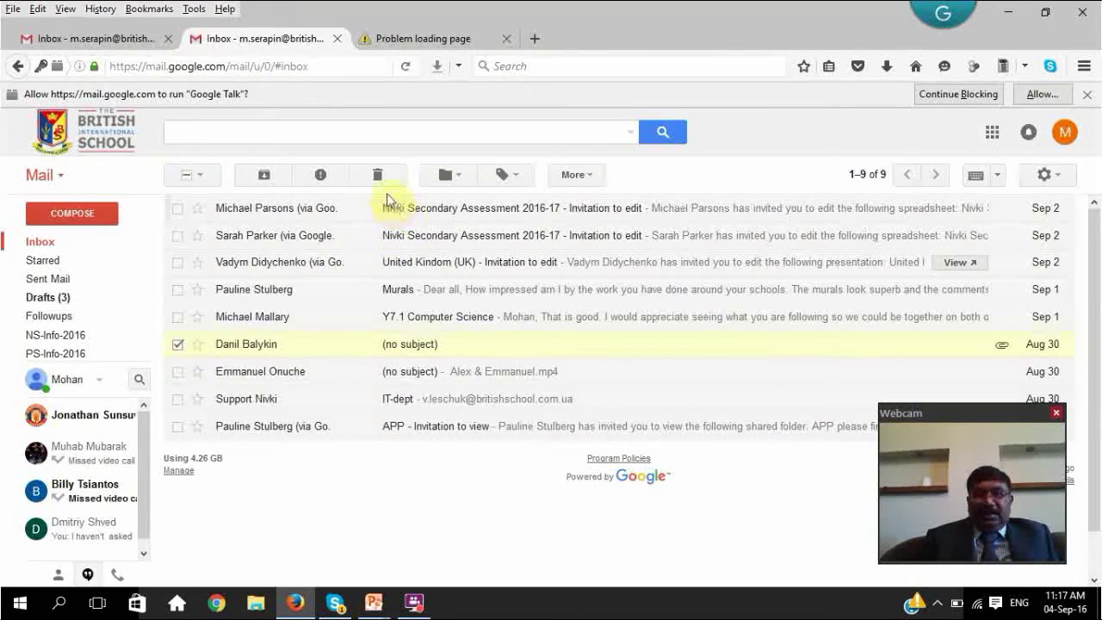
left_click(378, 174)
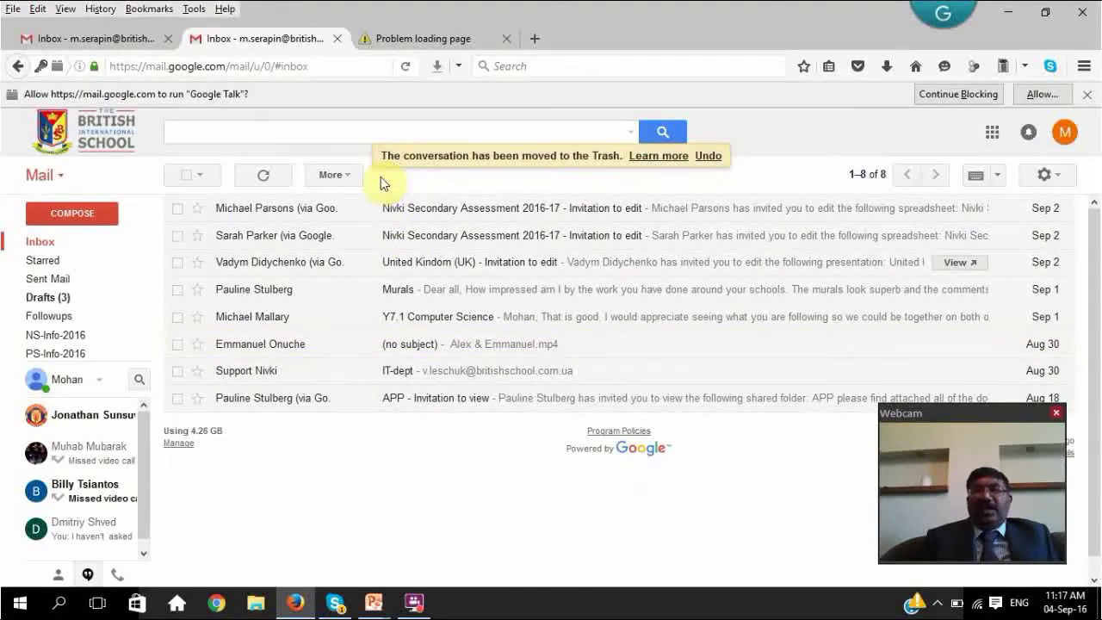
left_click(262, 183)
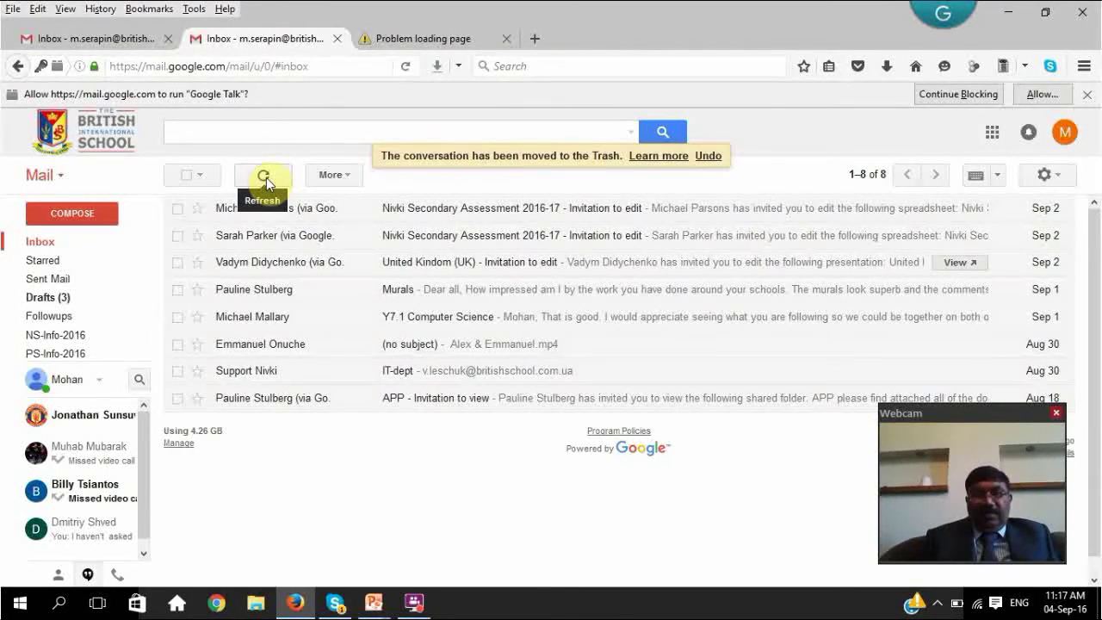
left_click(264, 177)
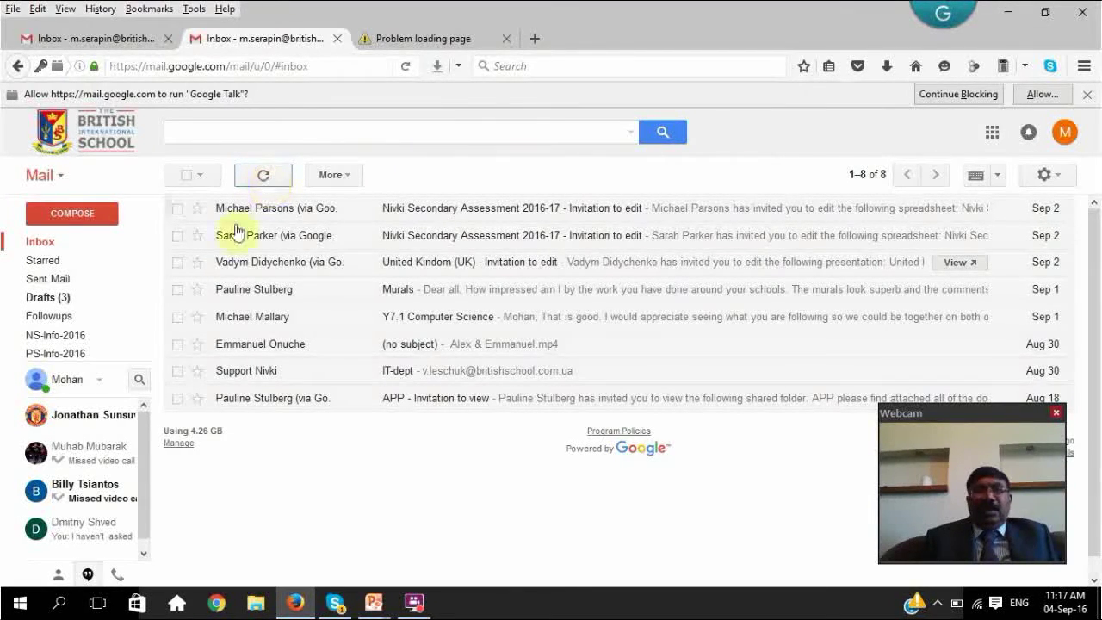
Step: Create a new mail label named "Science" without nesting it under another label
mouse_move(141, 337)
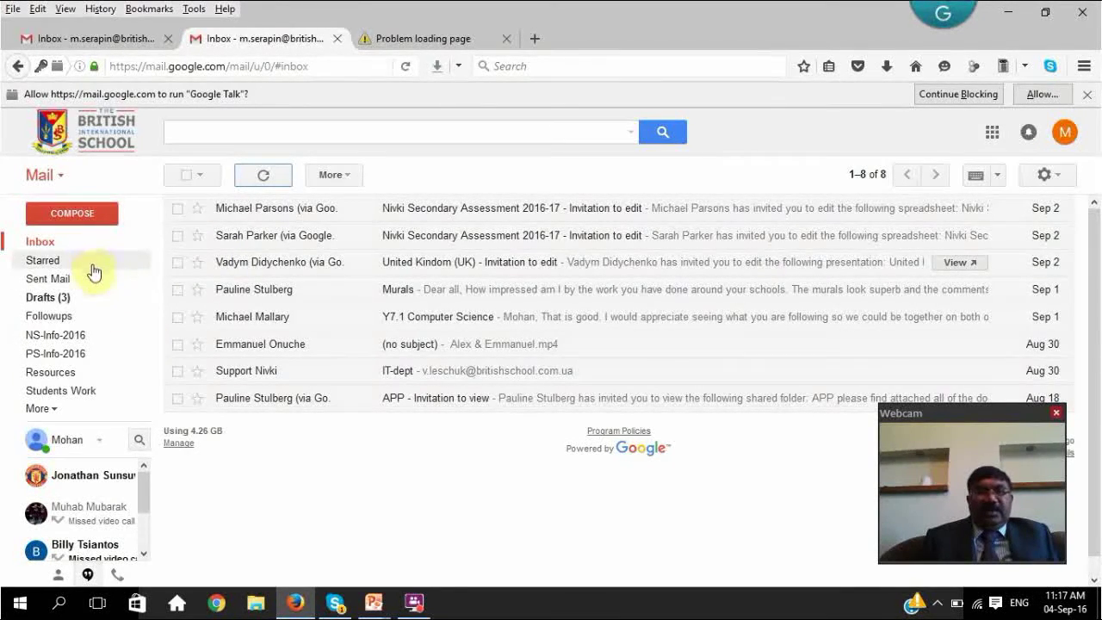
left_click(54, 412)
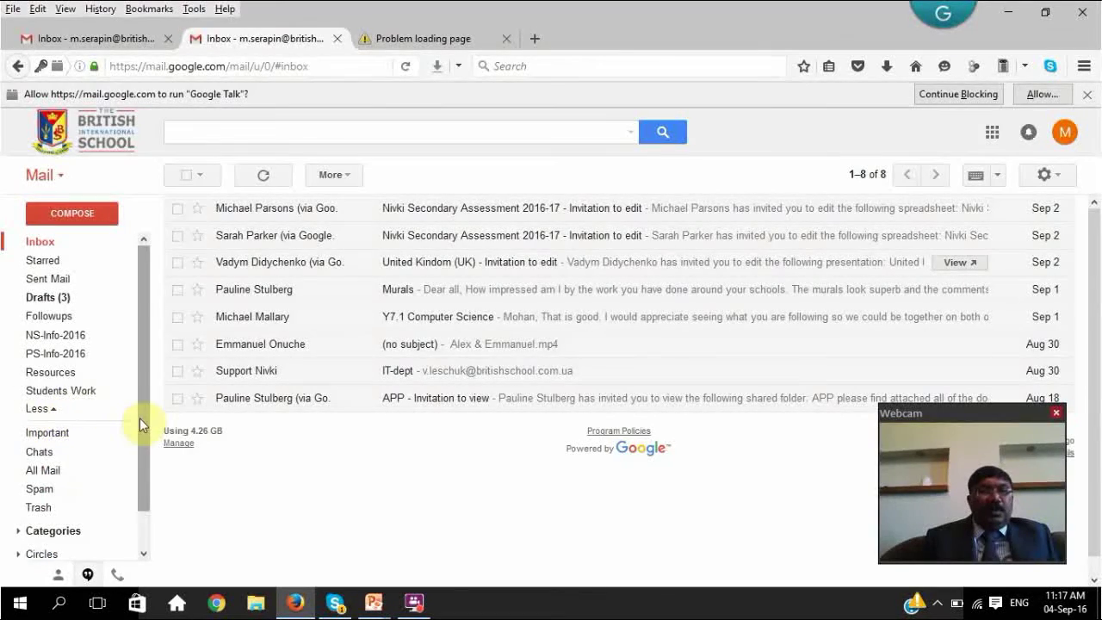
scroll(140, 418, "down", 1)
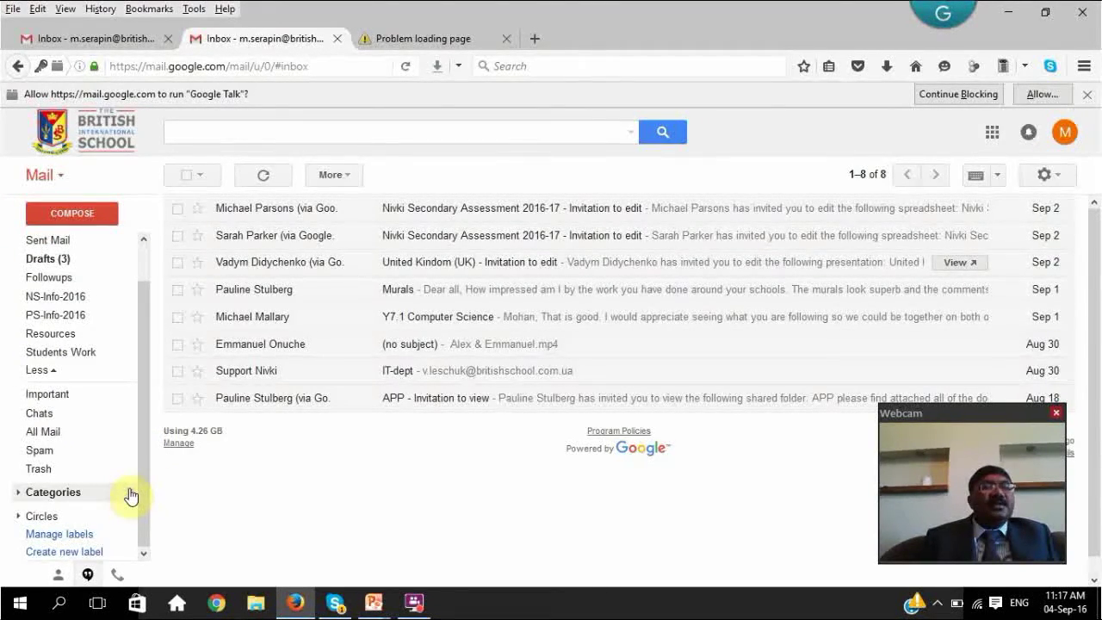
left_click(94, 554)
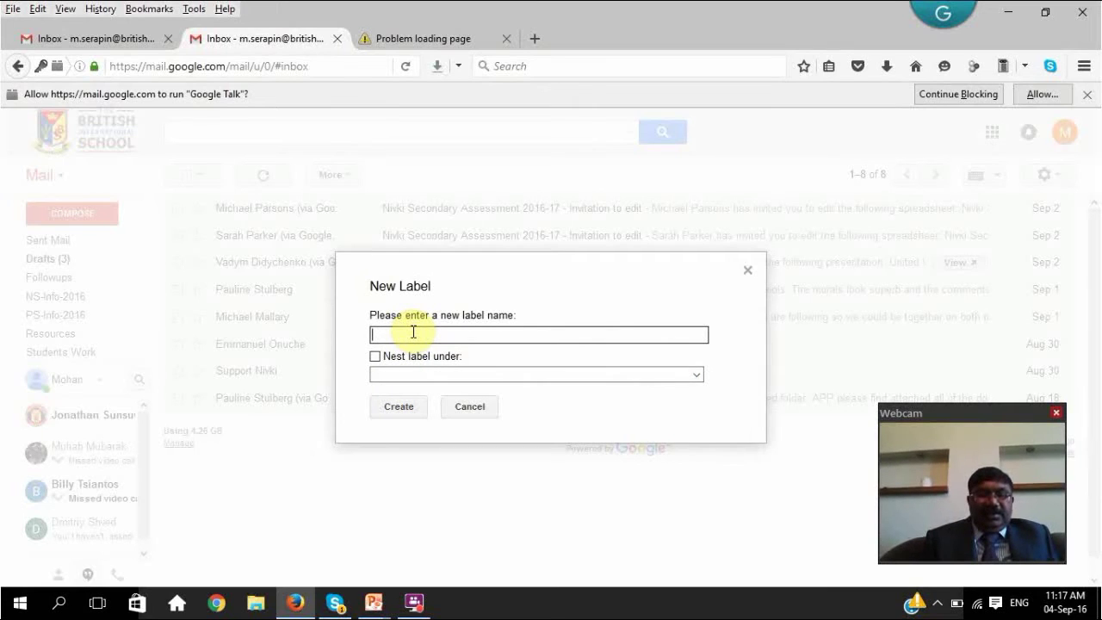
type("Science")
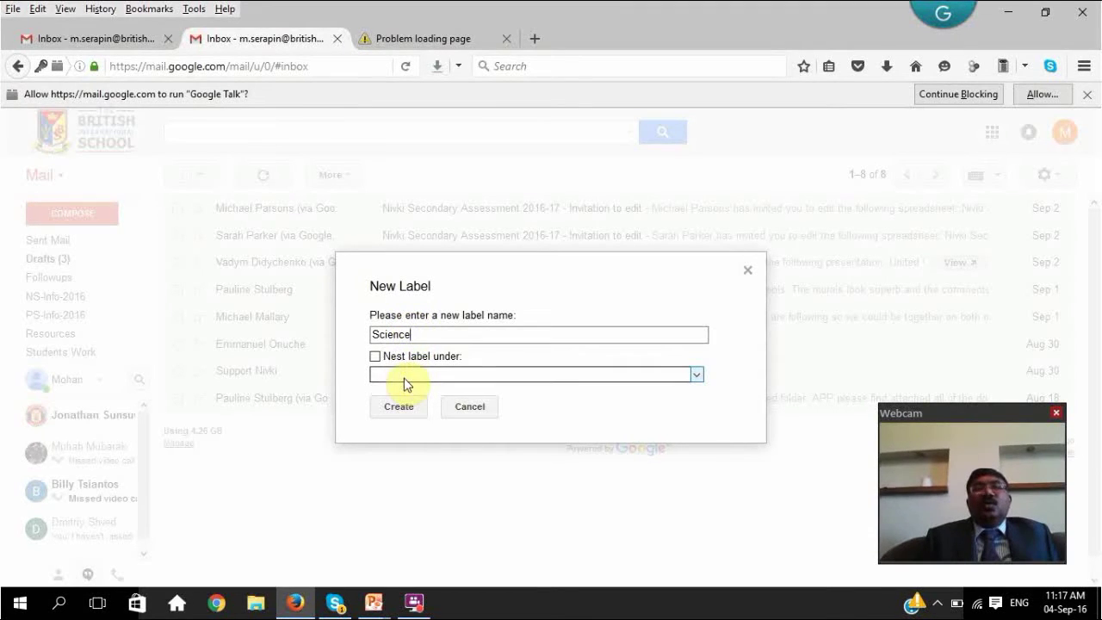
left_click(406, 409)
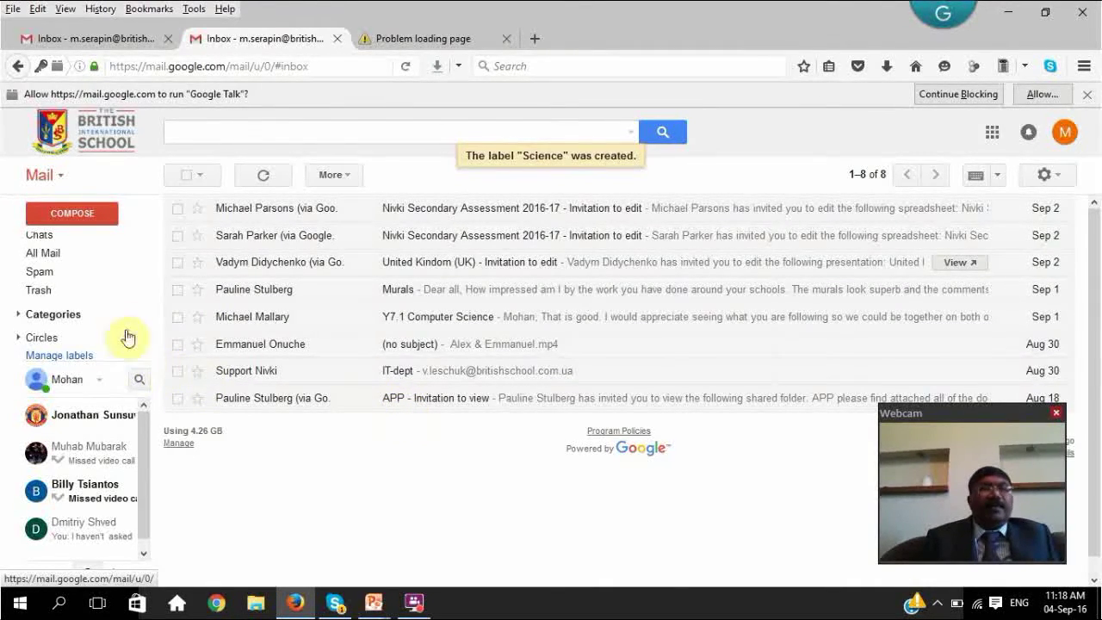
Step: Move the second "Nivki Secondary Assessment 2016-17 - Invitation to edit" message dated Sep 2 from the inbox to the Science label
left_click(177, 235)
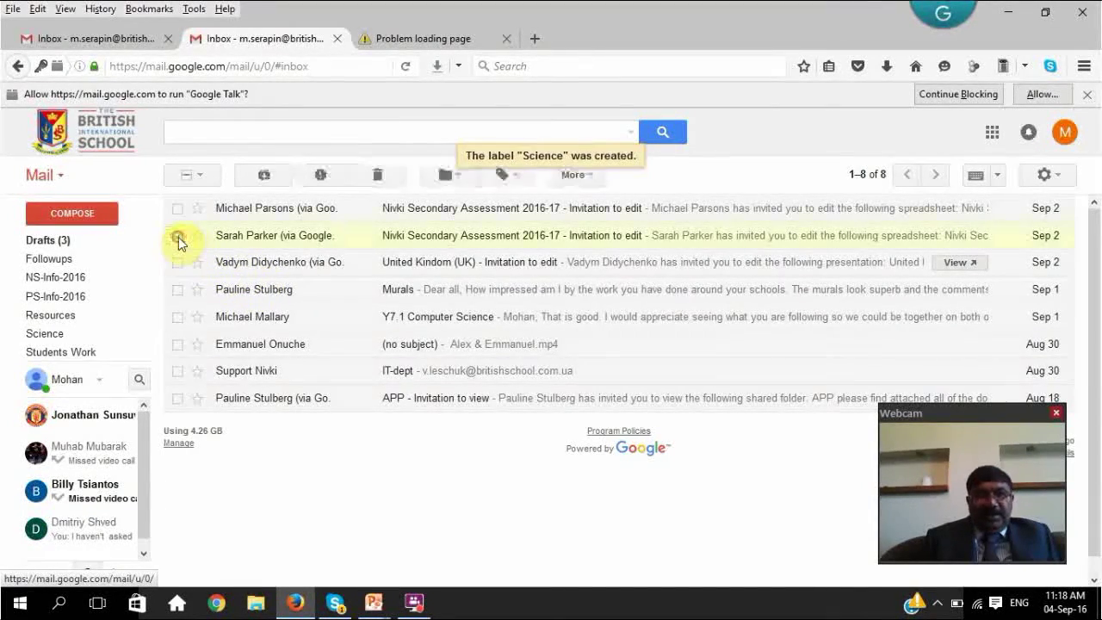
left_click(461, 180)
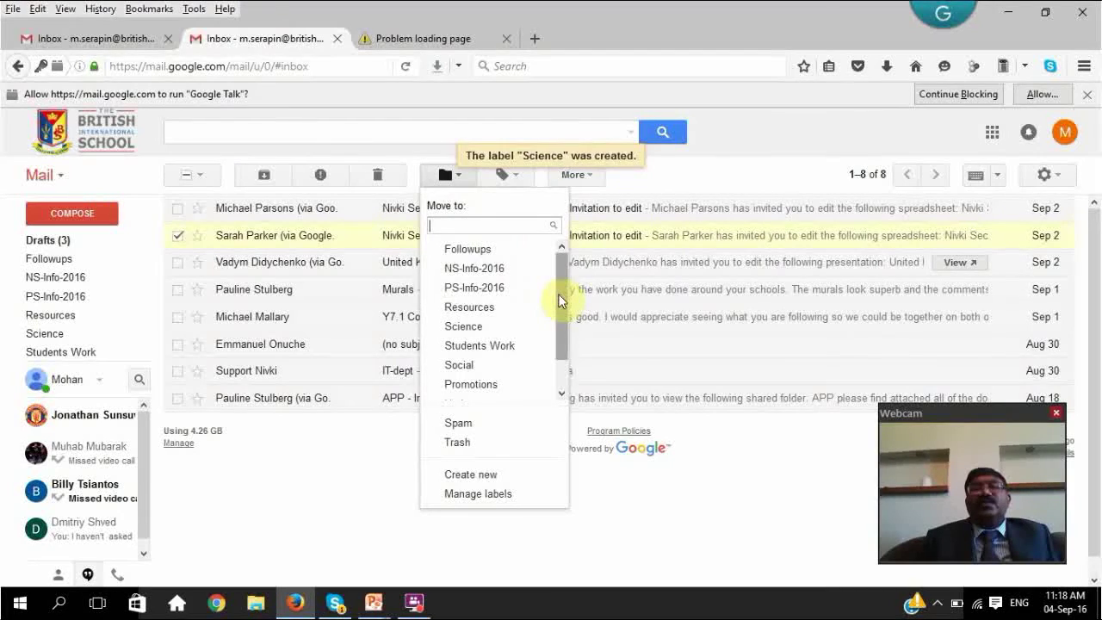
left_click(463, 328)
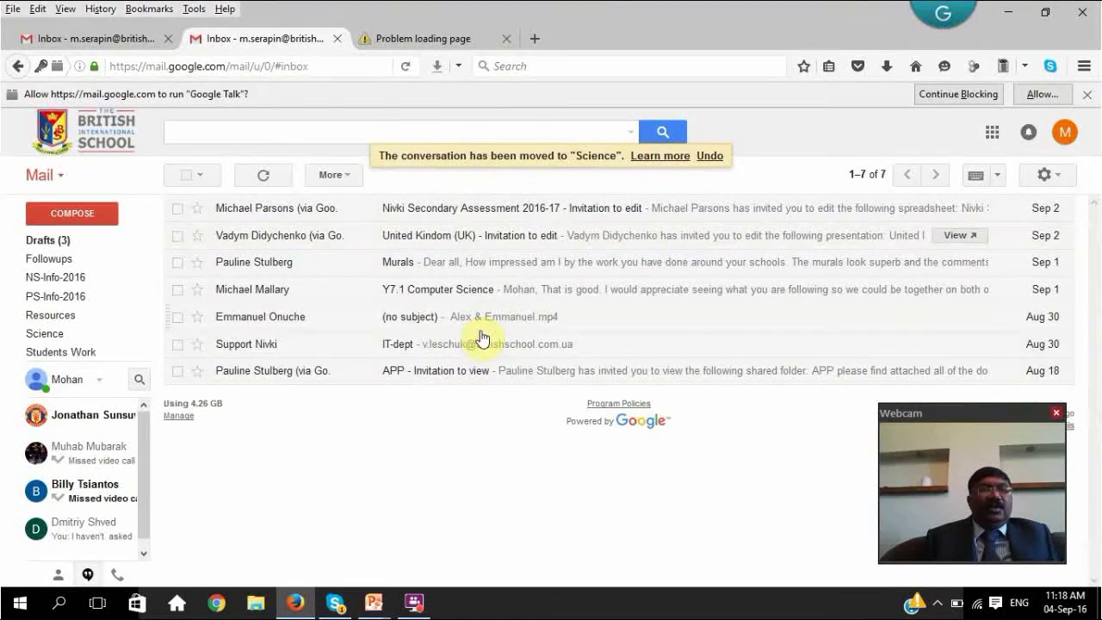
Step: View the messages filed under the Science label, then return to the inbox and minimize the browser window
mouse_move(69, 349)
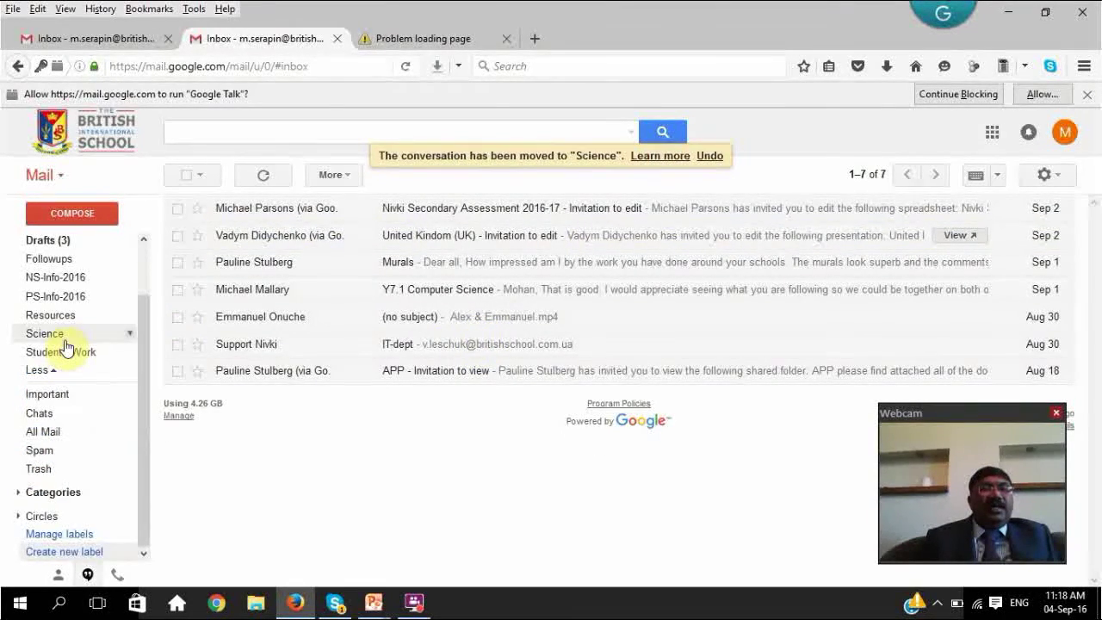
left_click(65, 339)
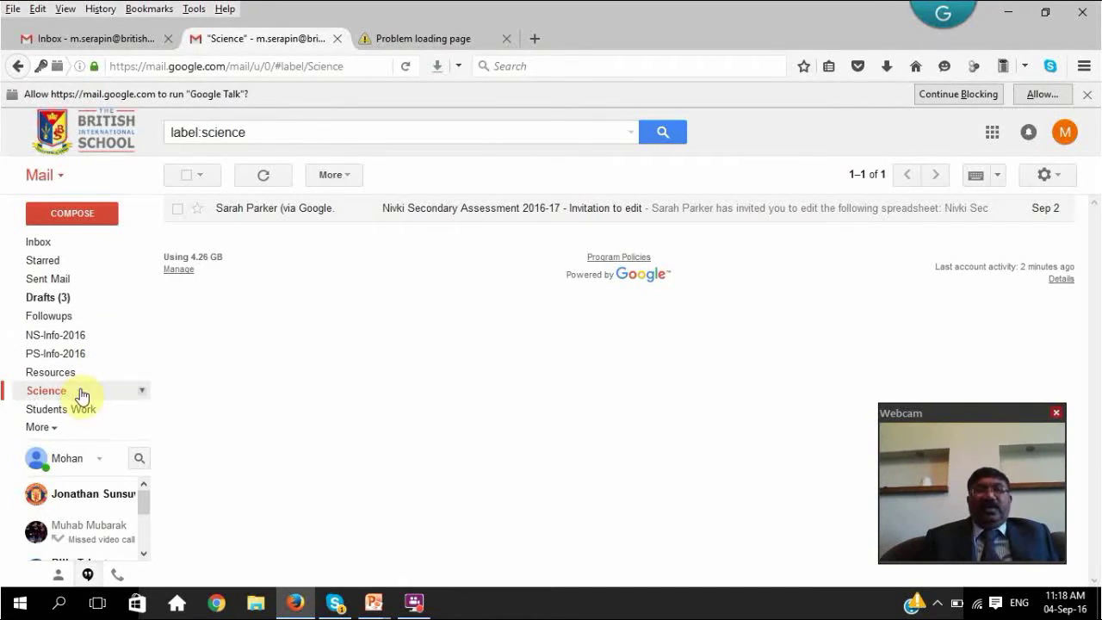
left_click(69, 241)
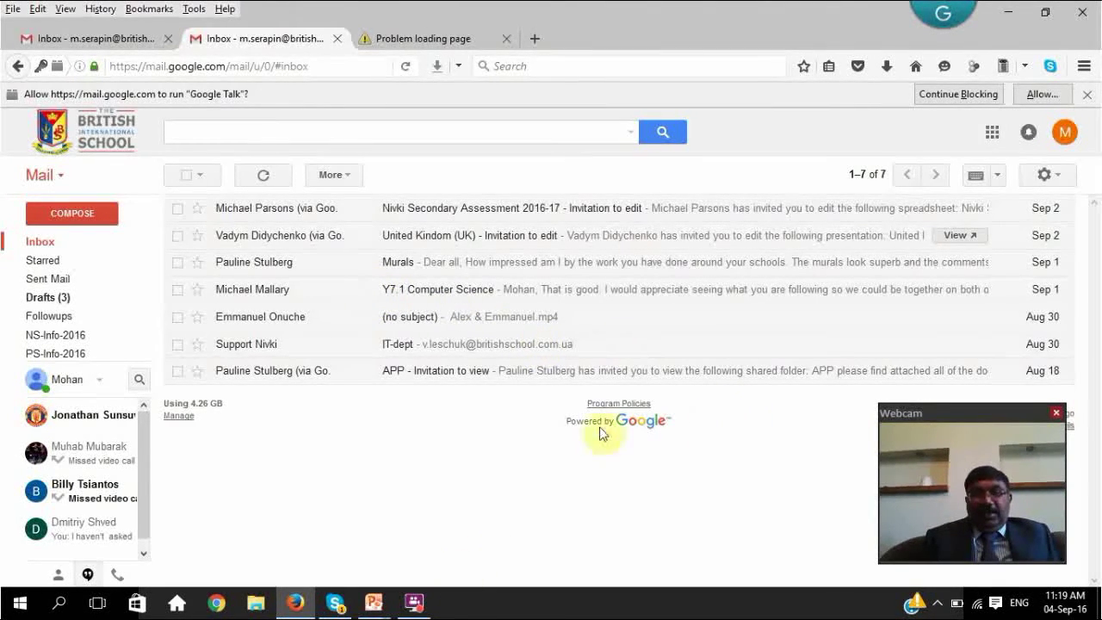
left_click(1013, 13)
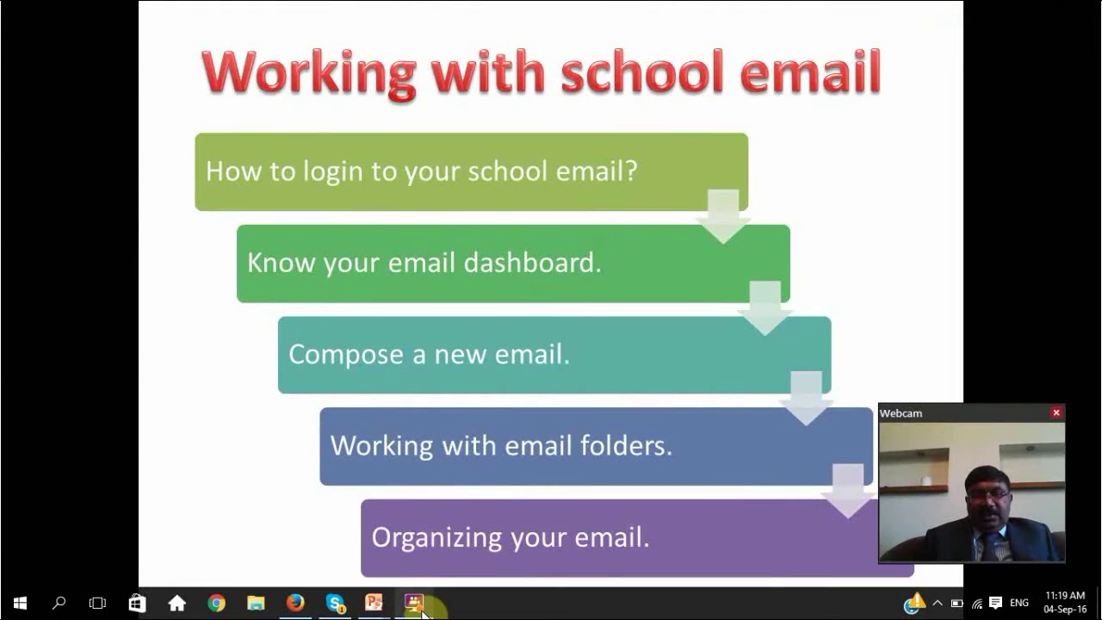